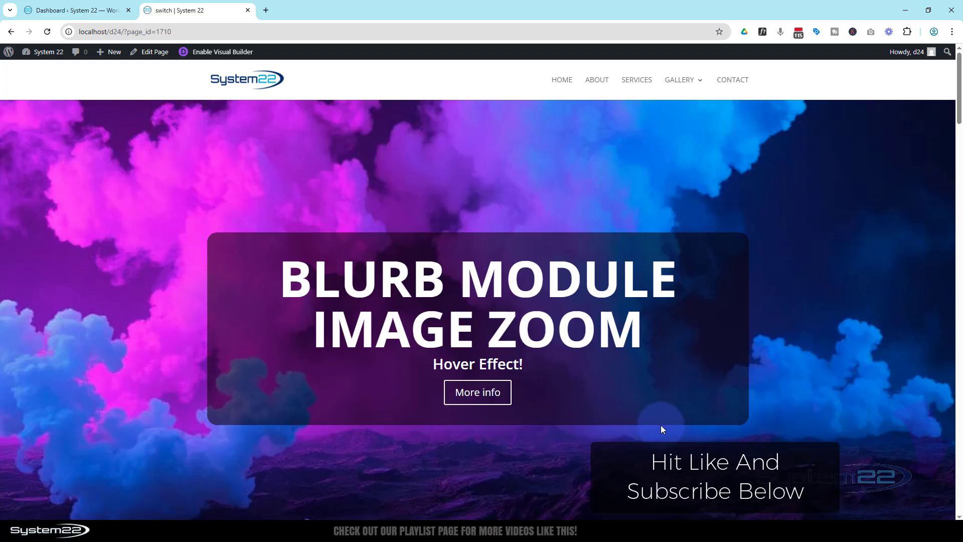
Scroll the live page and jump past the hero section to view the grid of blurb modules
scroll(510, 387, down, 1)
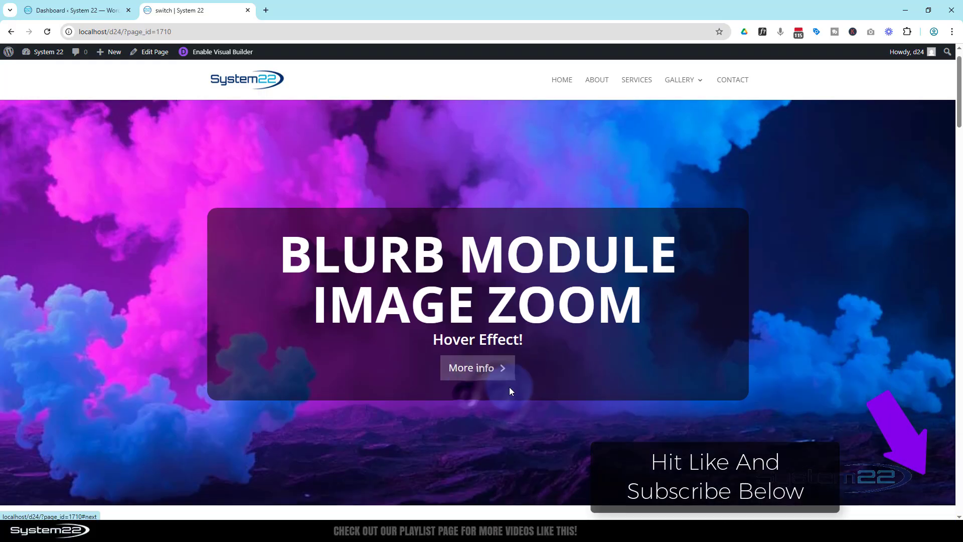
click(510, 386)
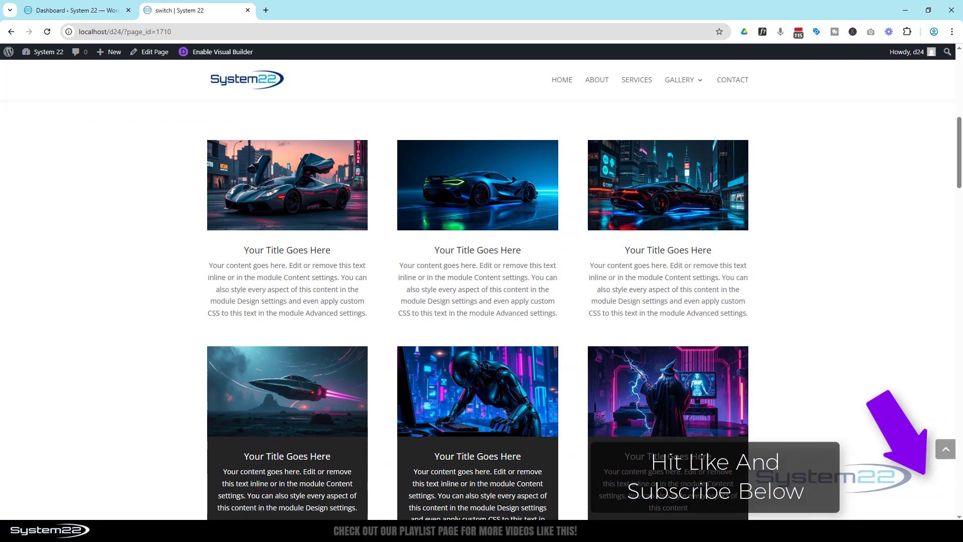
scroll(891, 316, down, 3)
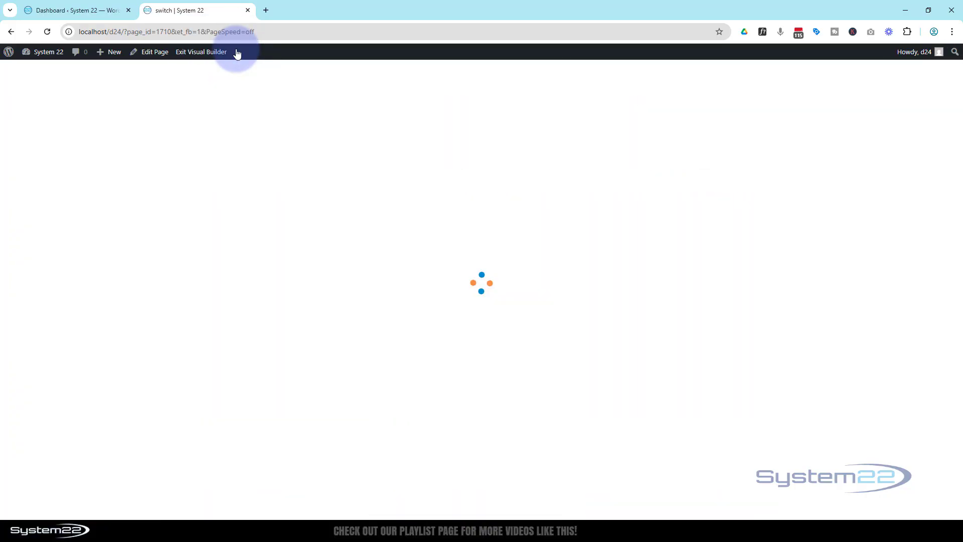
Insert a new three-column row beneath the first row of car blurbs
scroll(282, 236, down, 5)
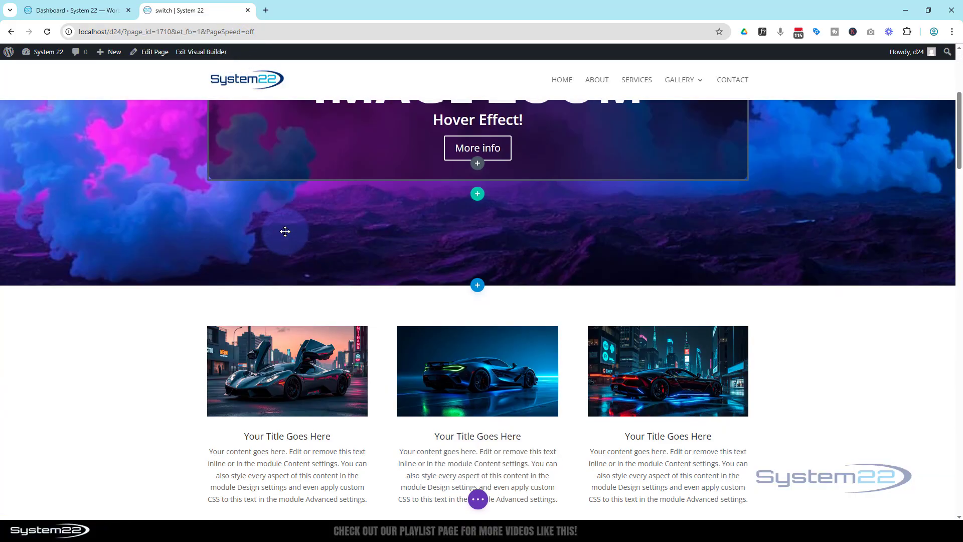
scroll(83, 350, down, 1)
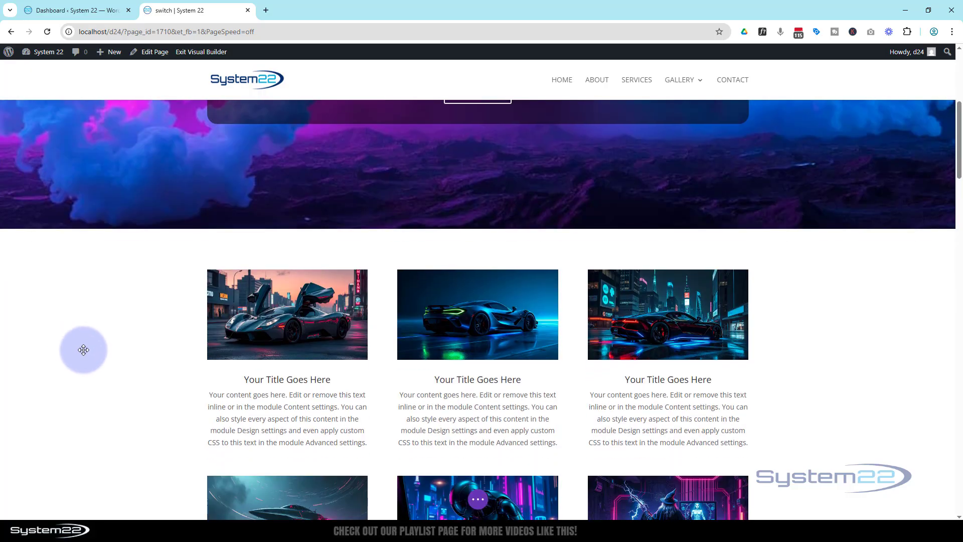
scroll(84, 350, down, 2)
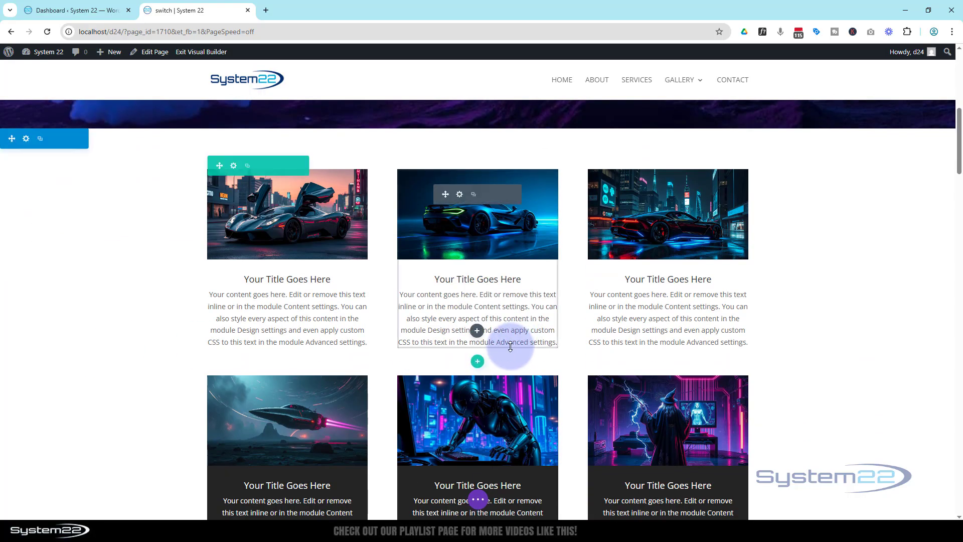
click(478, 362)
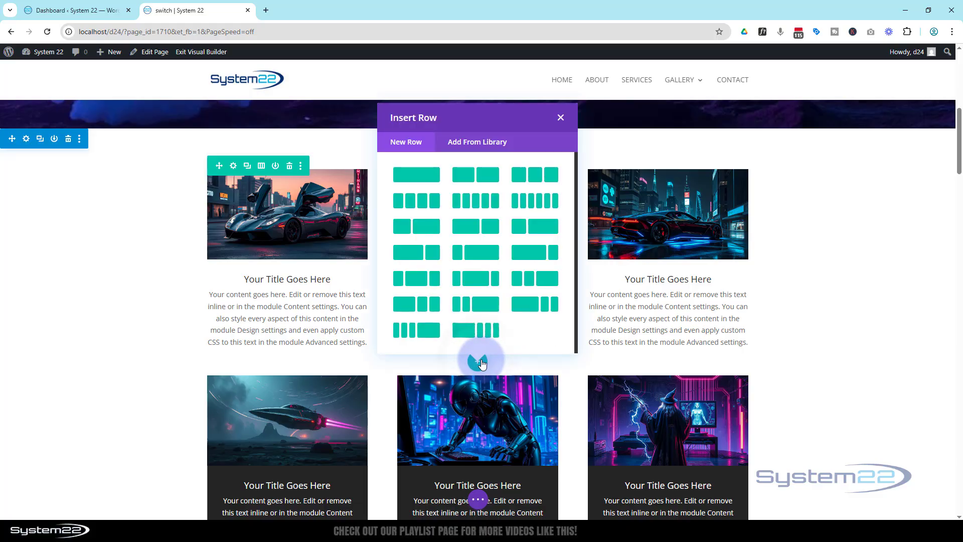
click(541, 177)
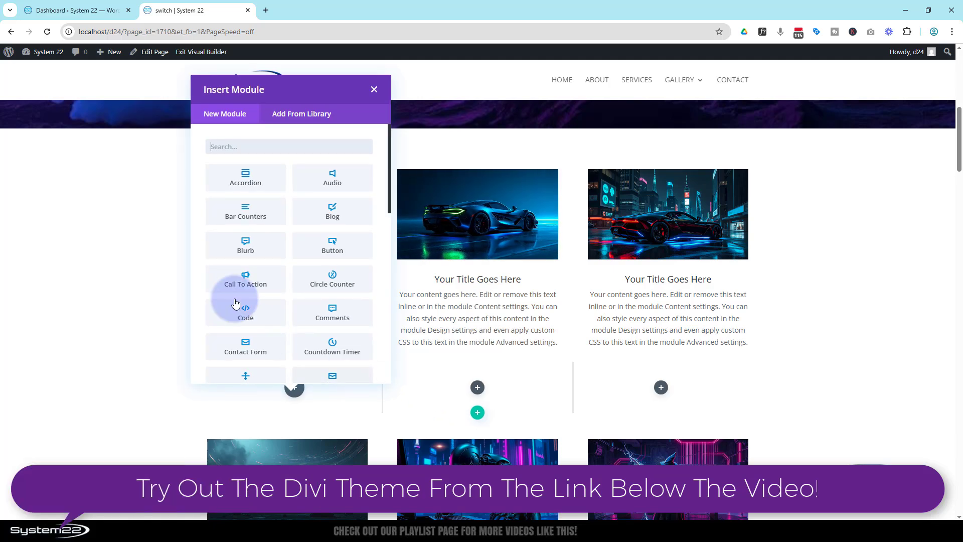
Add a Blurb module to the new row's first column and review its title and body content settings
click(254, 252)
scroll(143, 289, down, 2)
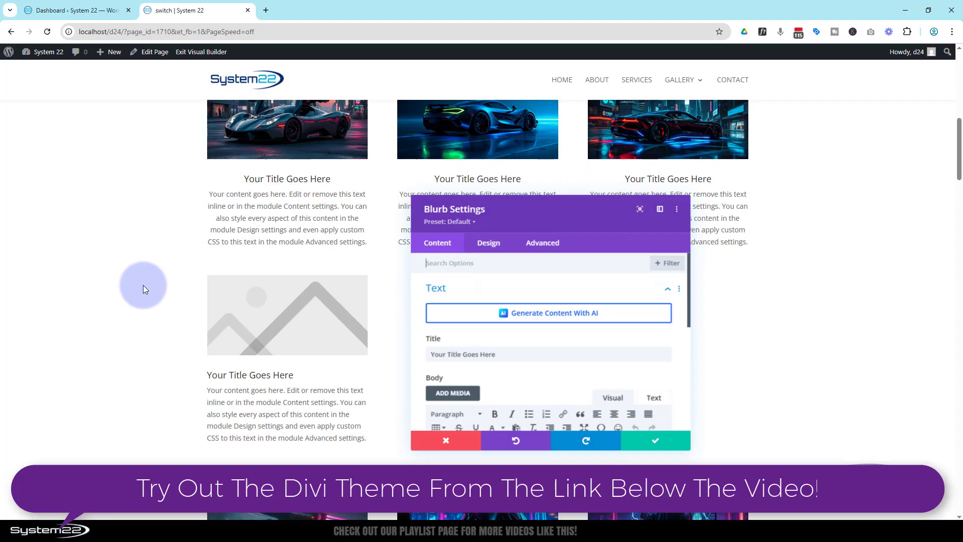
scroll(143, 285, down, 1)
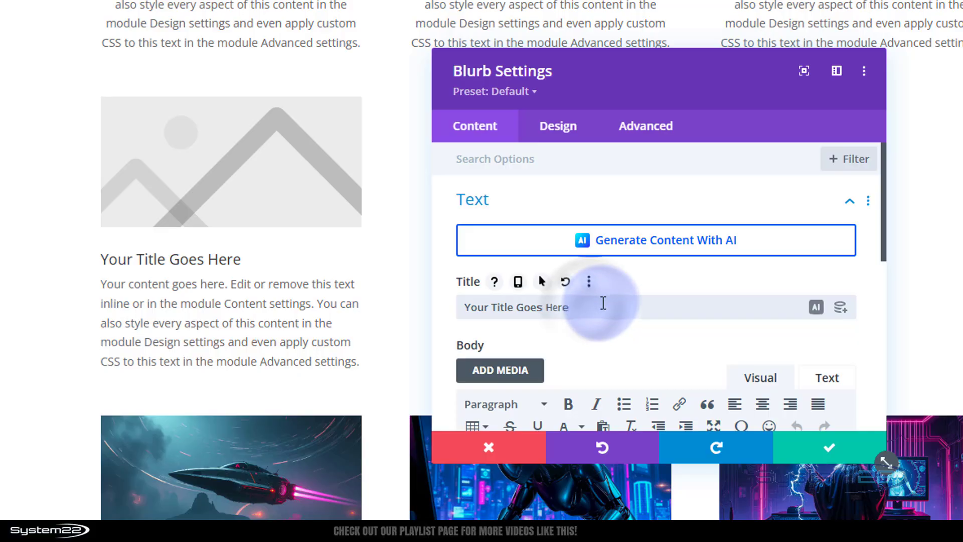
scroll(603, 302, down, 3)
scroll(606, 301, down, 2)
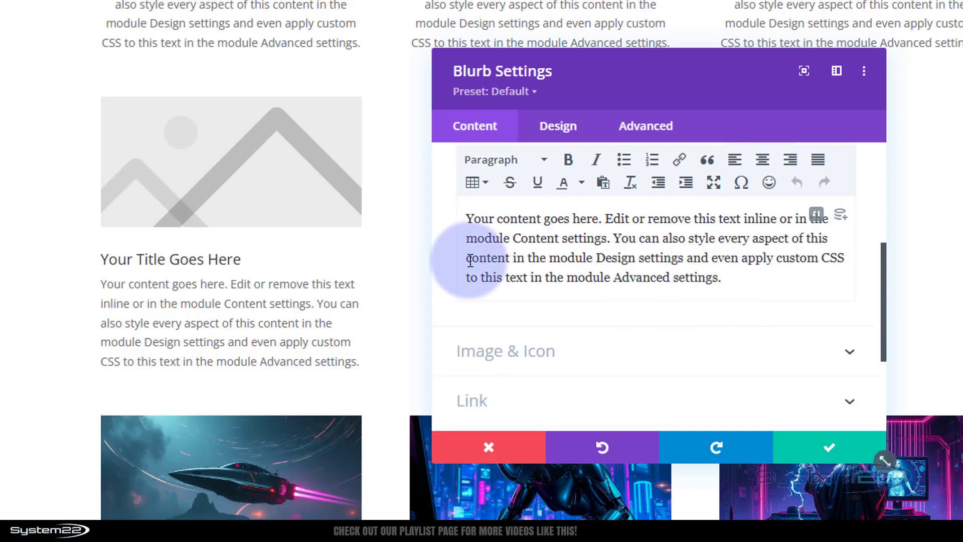
scroll(482, 266, up, 2)
scroll(580, 328, up, 2)
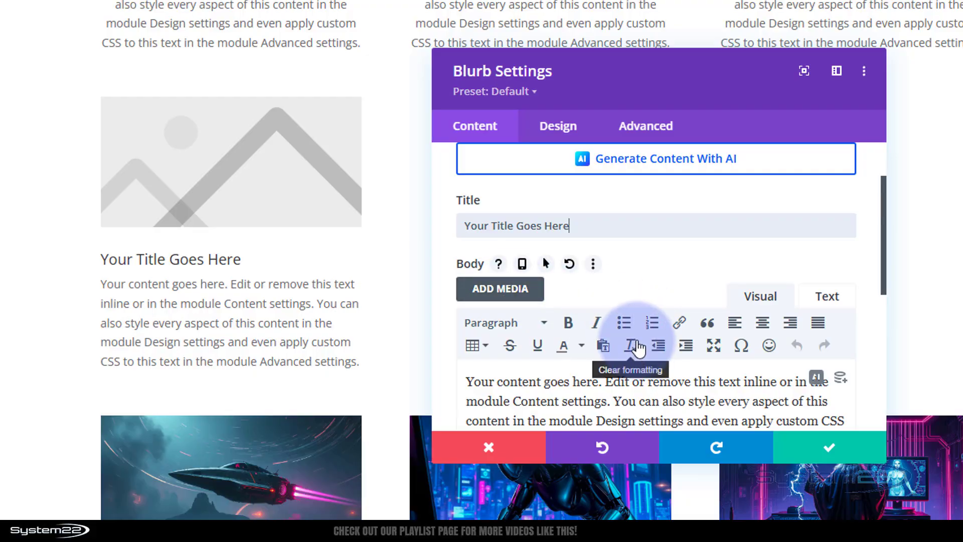
scroll(634, 346, down, 4)
scroll(638, 347, down, 2)
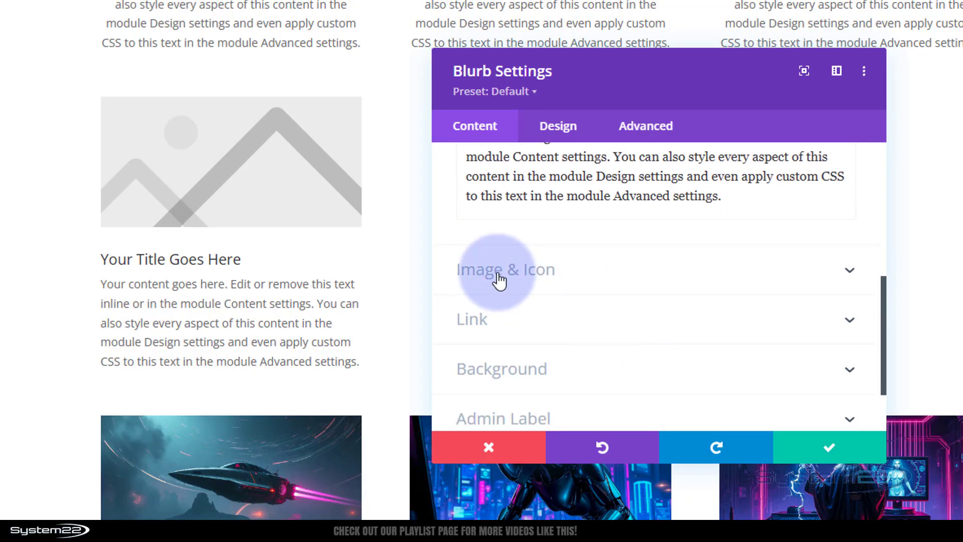
In the blurb's Image & Icon settings, keep icons off and choose the exploding planet picture from the media library as its image
click(570, 276)
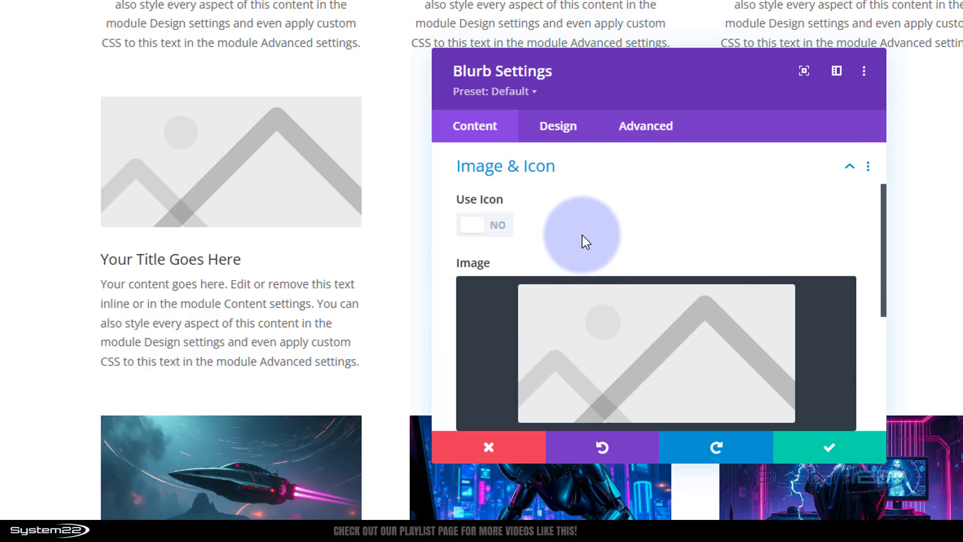
scroll(591, 225, down, 2)
scroll(594, 225, up, 2)
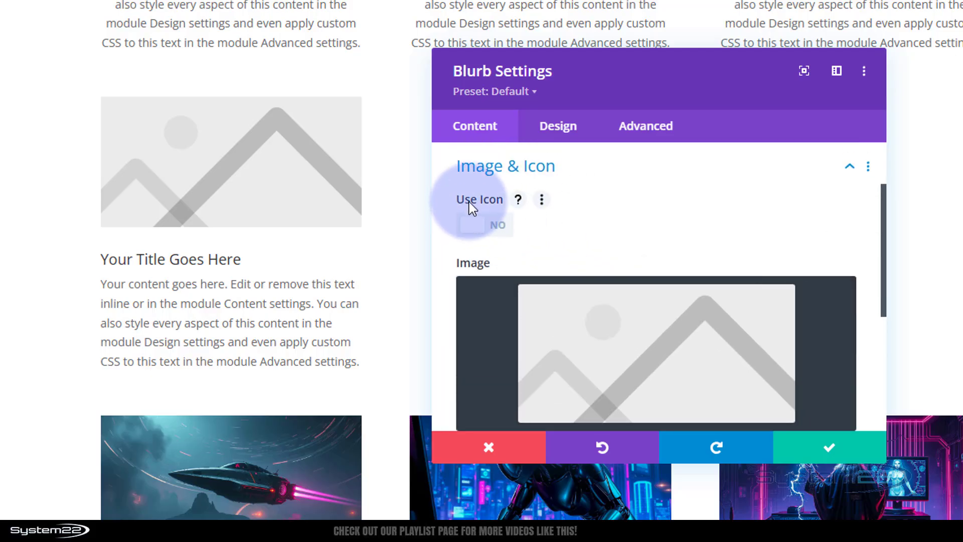
click(489, 226)
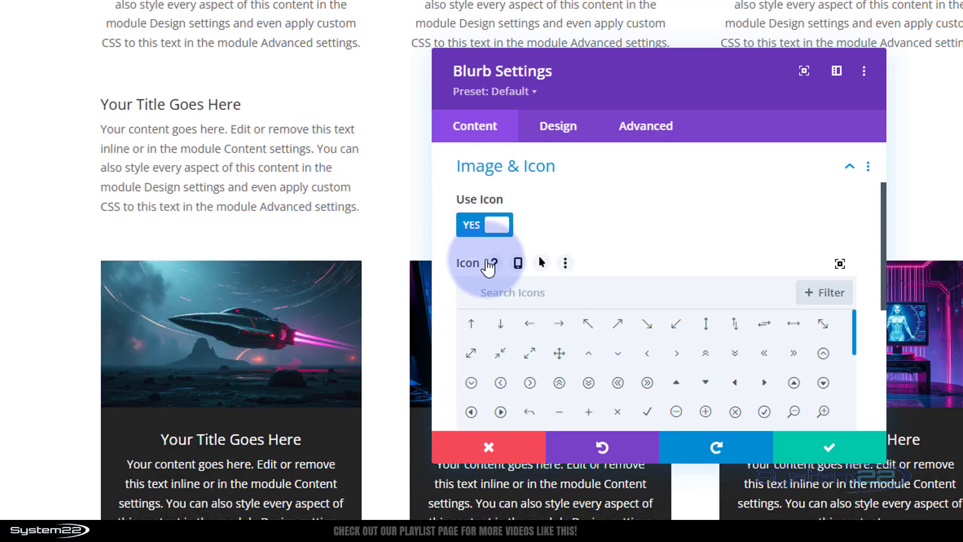
click(470, 224)
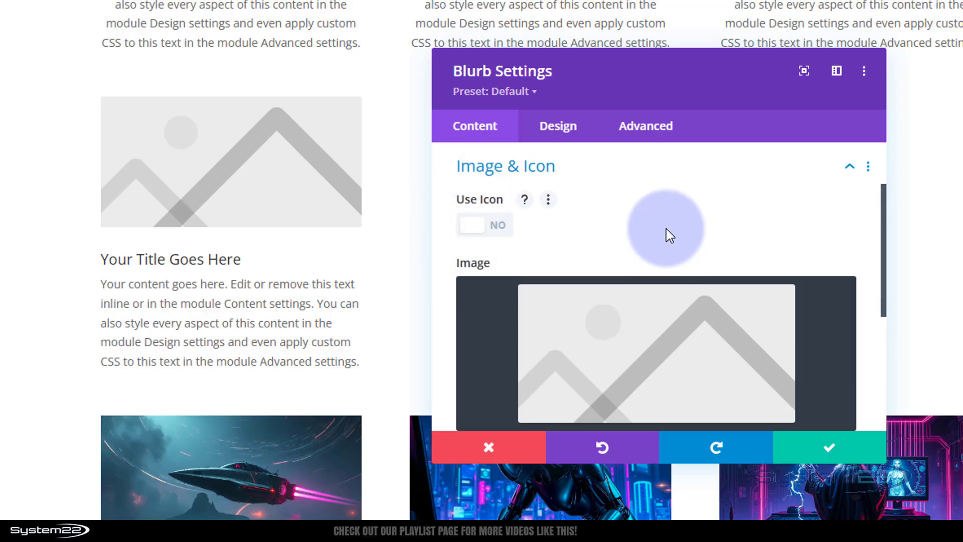
scroll(666, 228, down, 4)
click(605, 221)
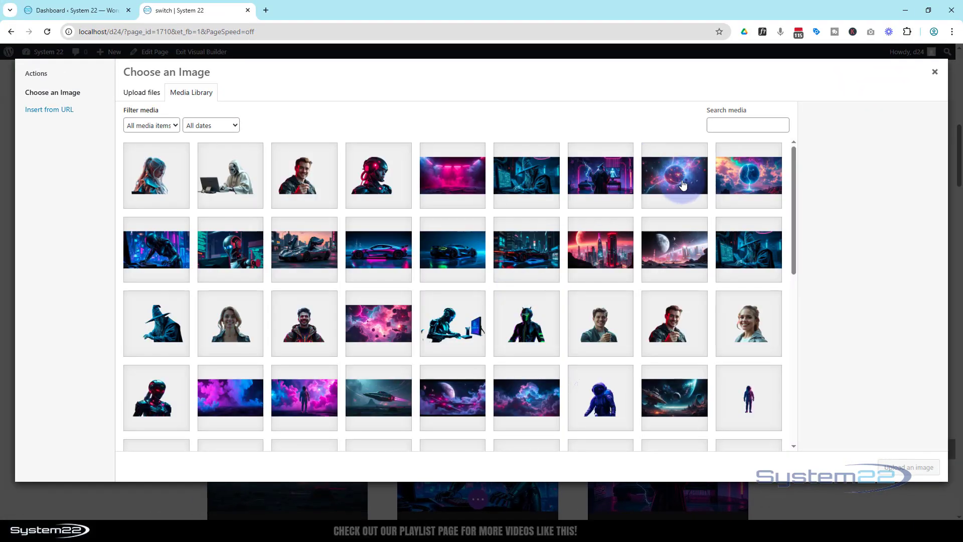
click(682, 185)
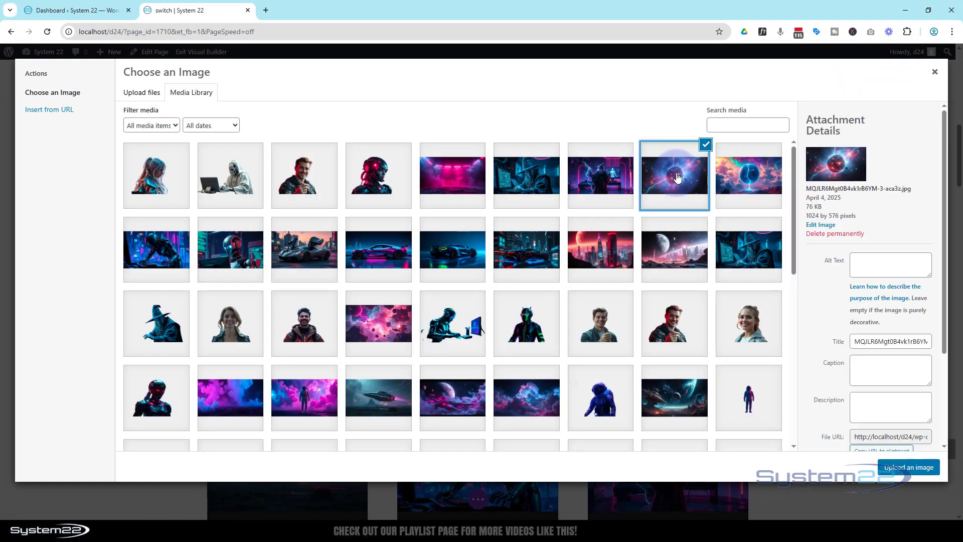
click(908, 467)
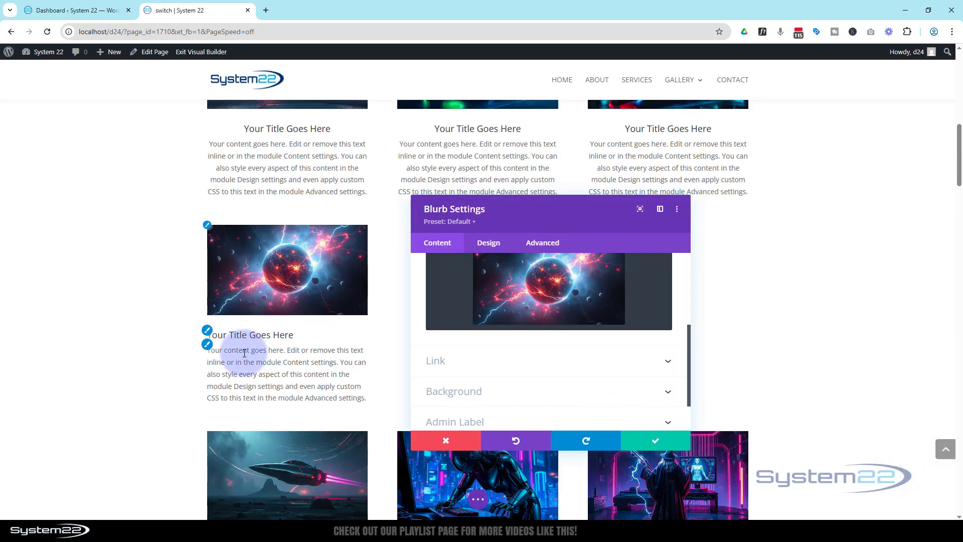
Center the blurb's text alignment in its Design text settings and save the module
click(489, 243)
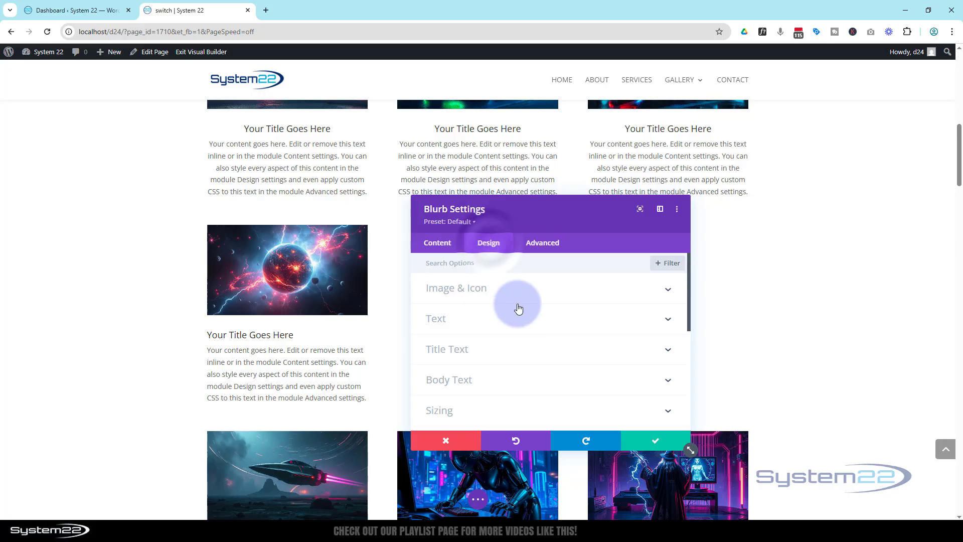
click(510, 320)
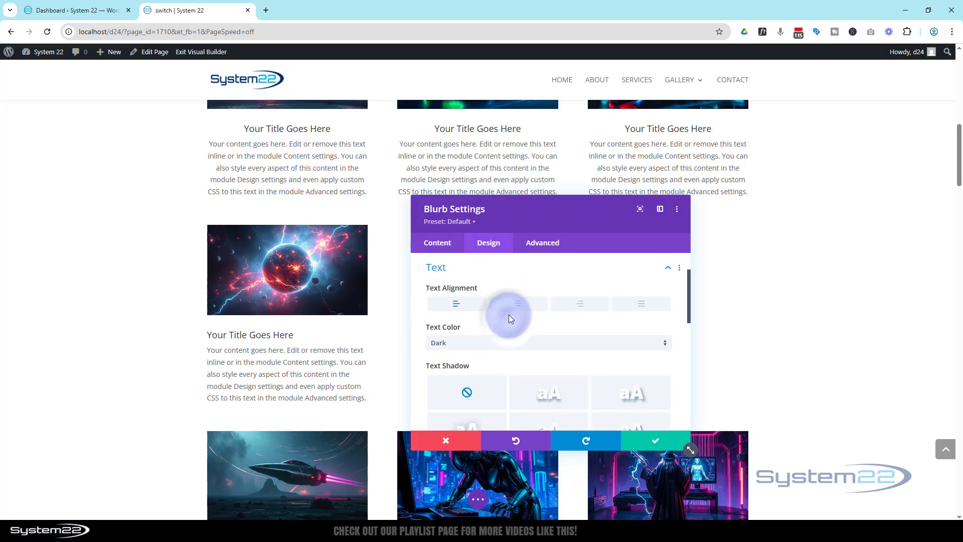
click(511, 306)
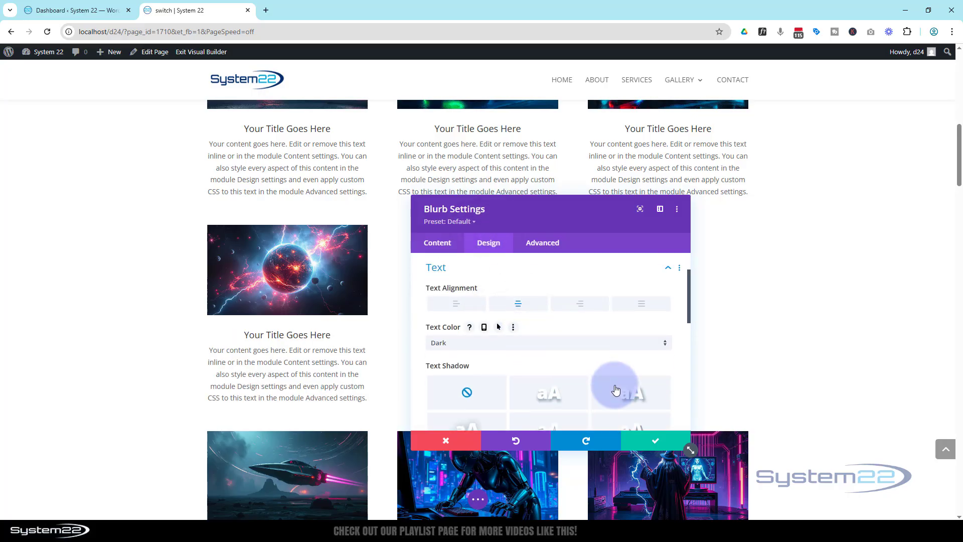
click(656, 443)
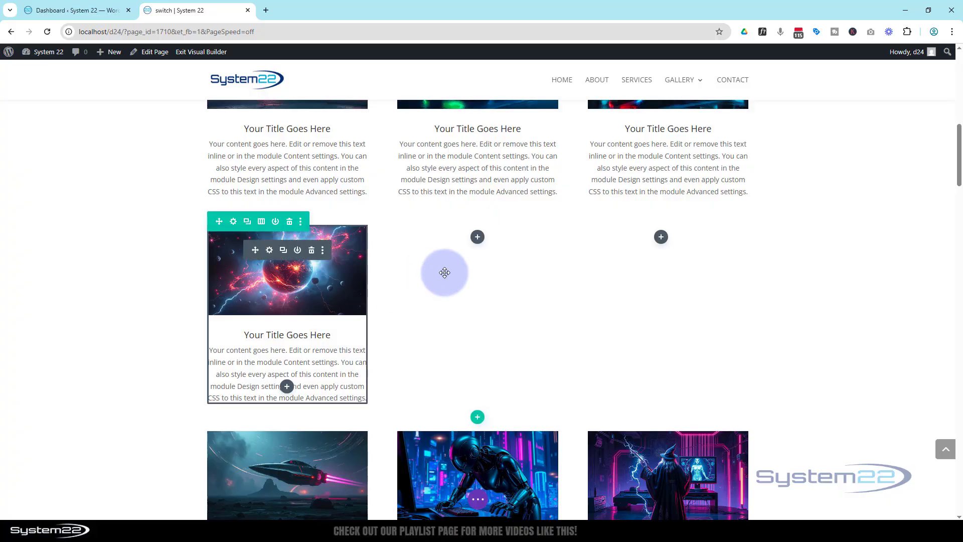
Duplicate the planet blurb into the row's second and third columns
click(284, 252)
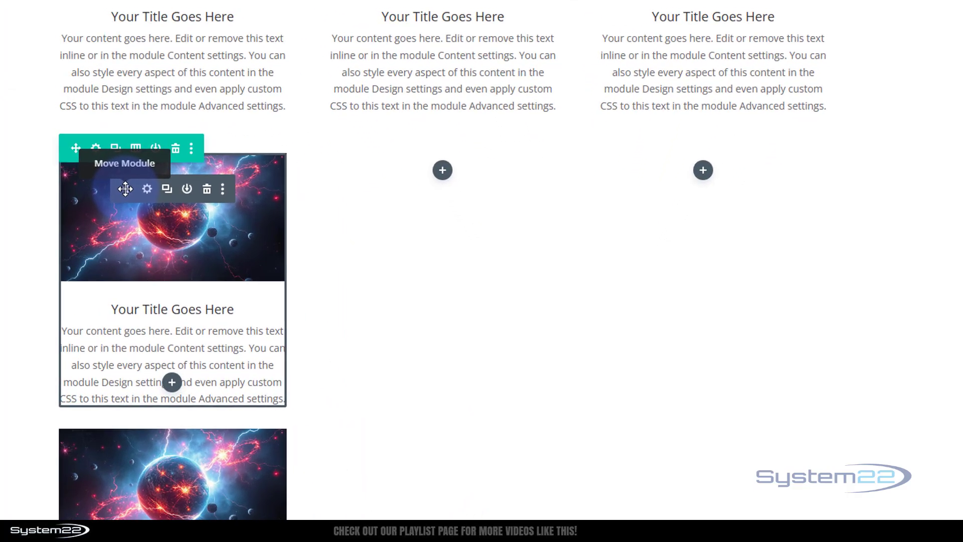
drag(126, 188, 458, 170)
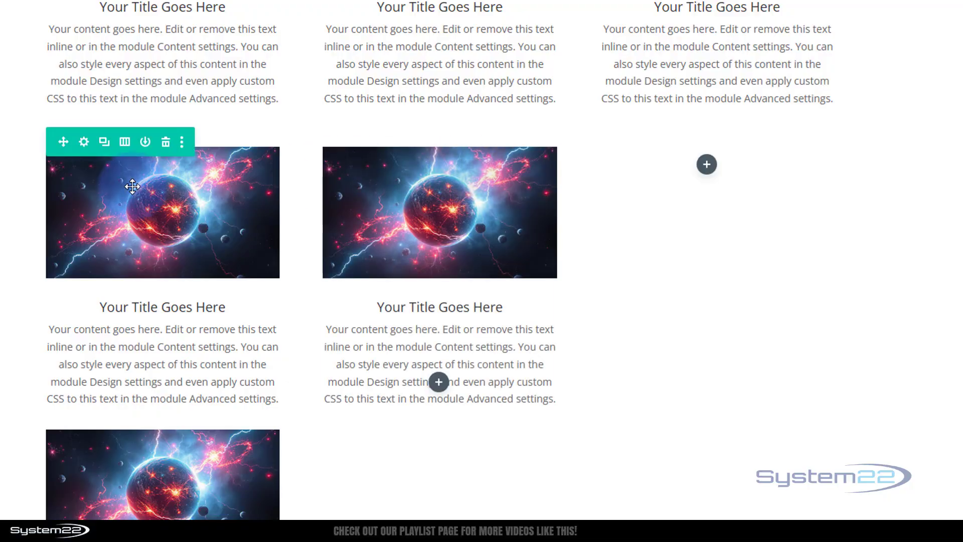
mouse_move(118, 207)
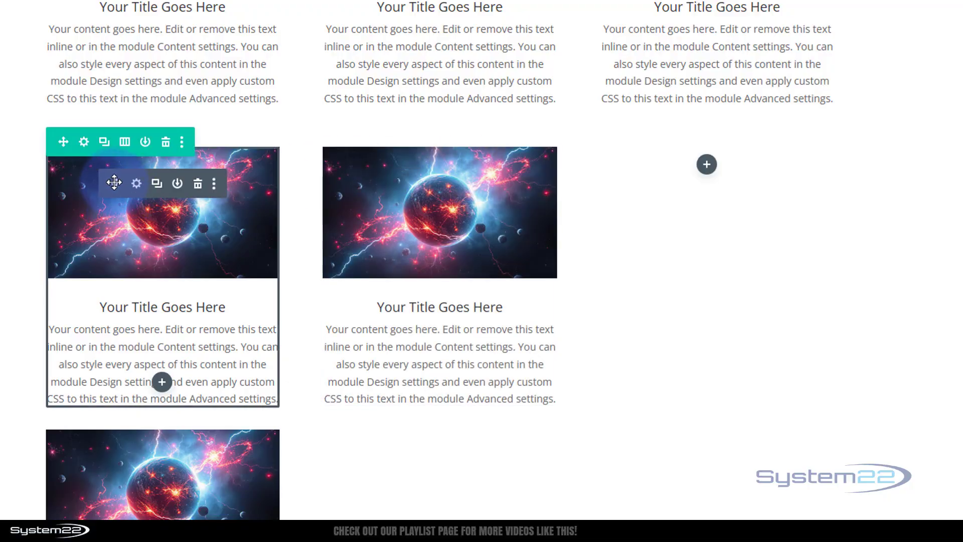
drag(117, 183, 699, 167)
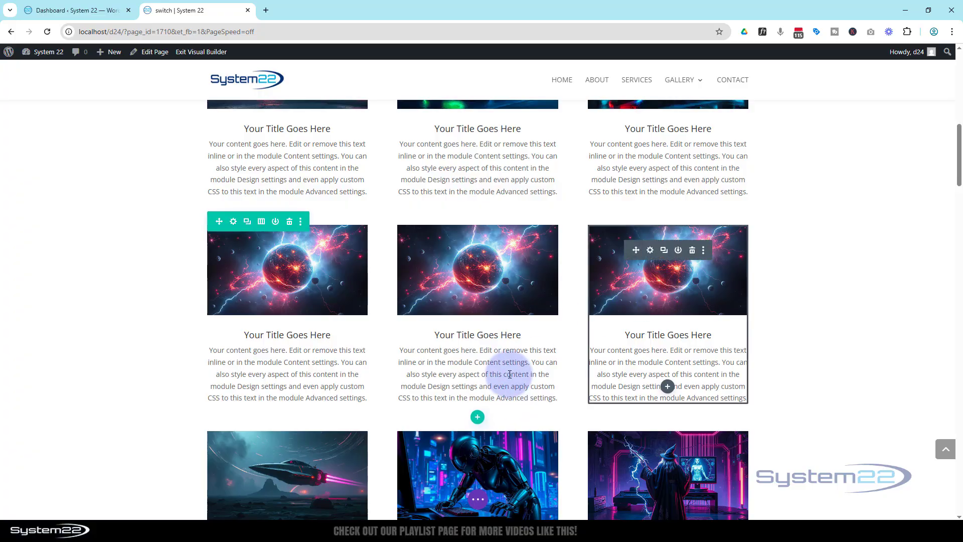
Save the page as a draft and exit the Visual Builder
click(478, 503)
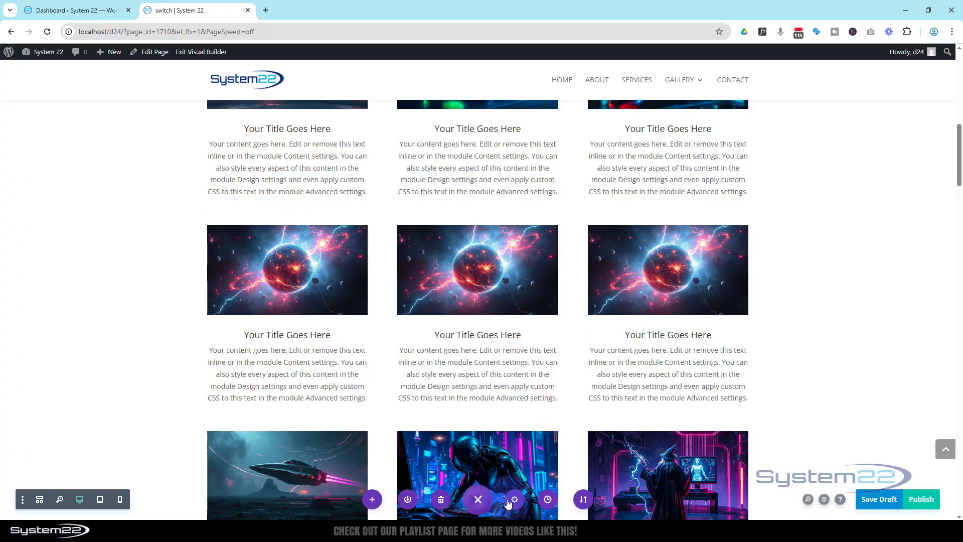
click(887, 505)
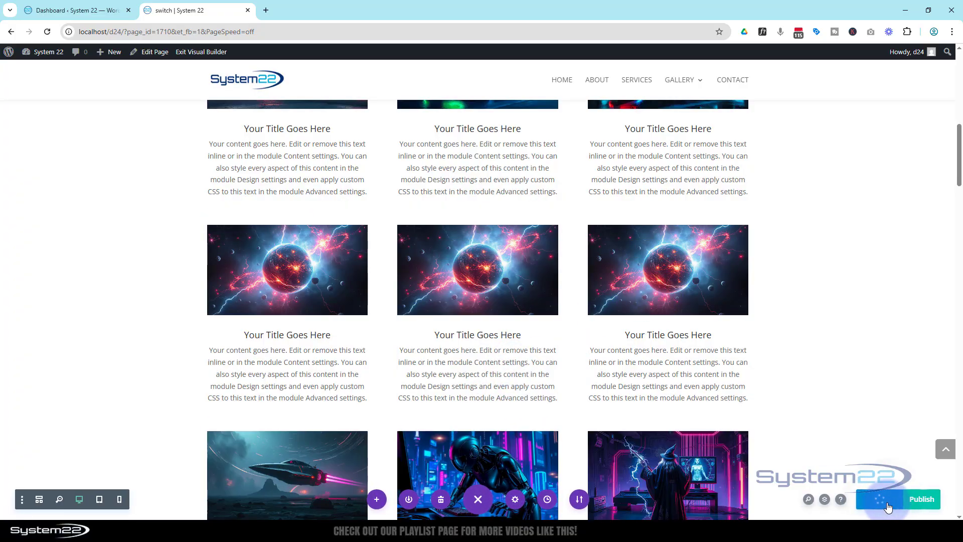
click(199, 53)
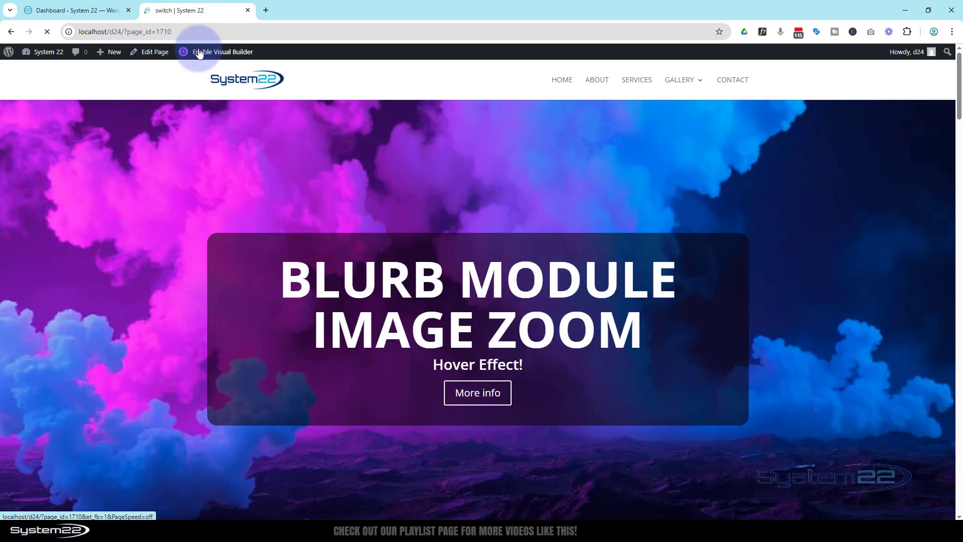
Scroll to the new planet blurbs on the live page and inspect the first image's HTML in developer tools
scroll(130, 246, down, 9)
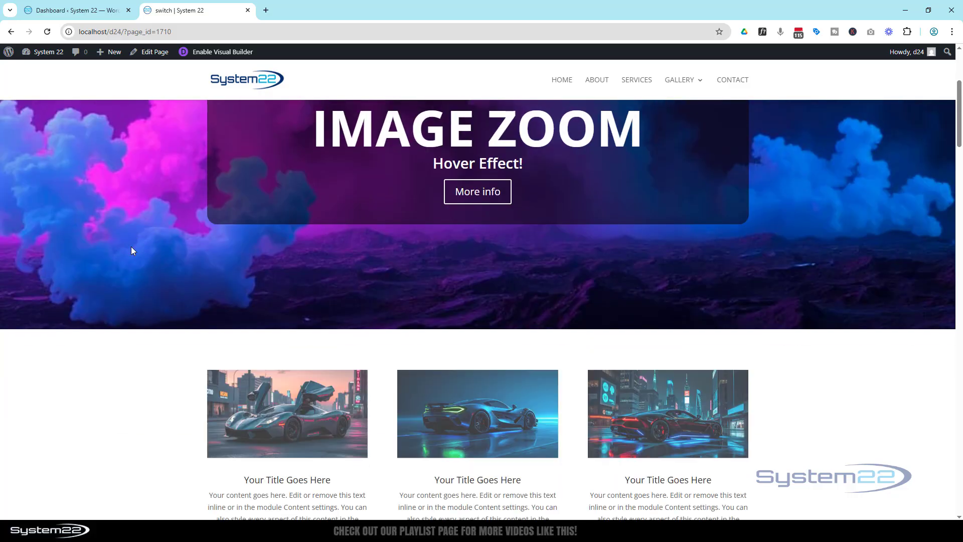
scroll(131, 246, down, 2)
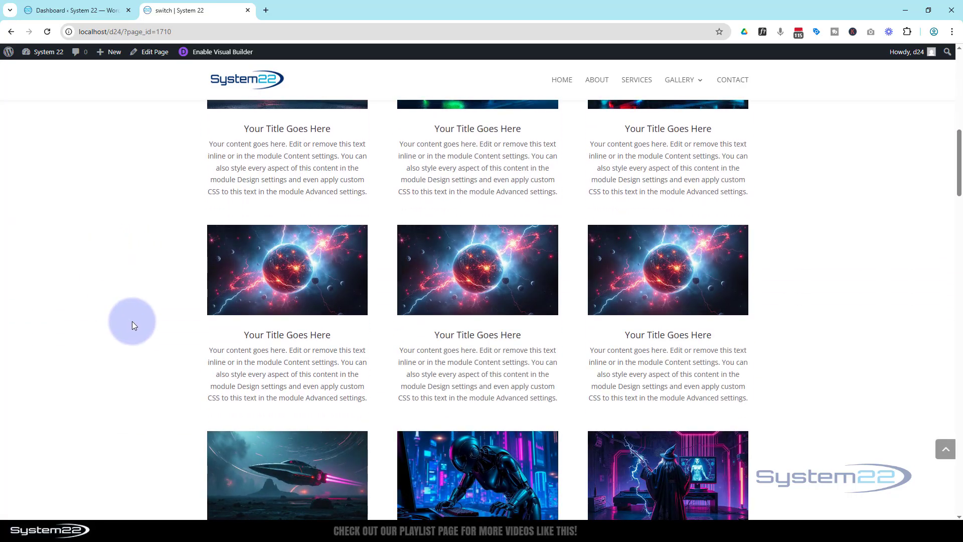
right_click(283, 260)
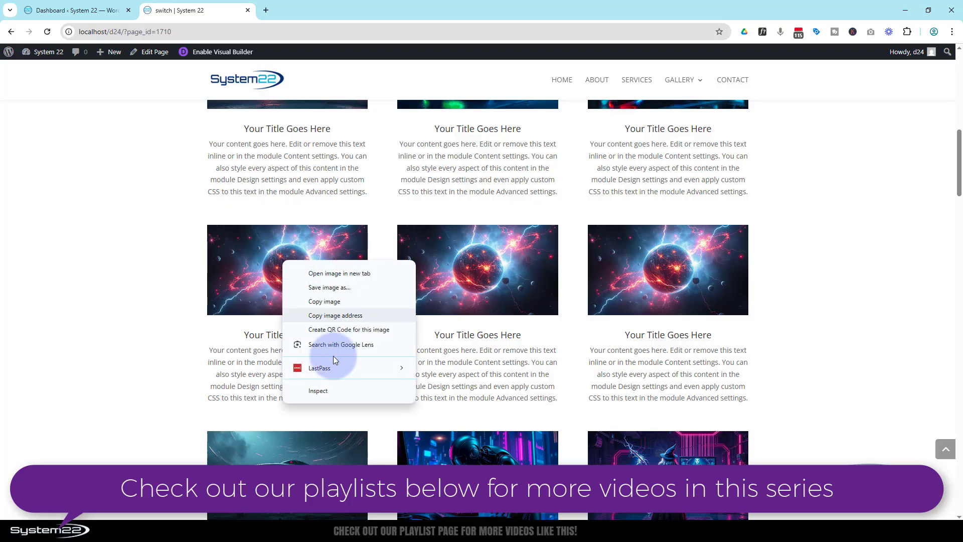
click(333, 390)
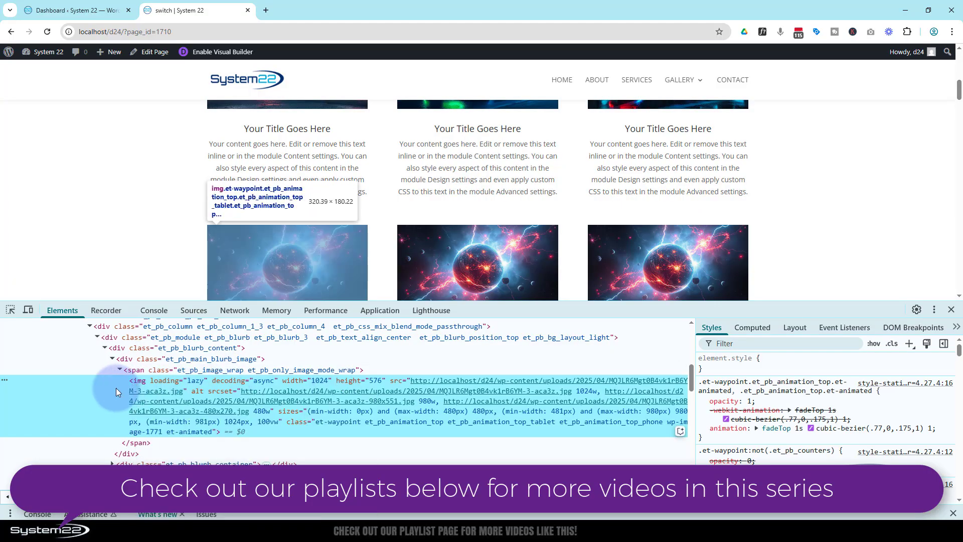
Inspect the blurb image's wrapper span in developer tools and select its et_pb_image_wrap class name
scroll(91, 189, down, 1)
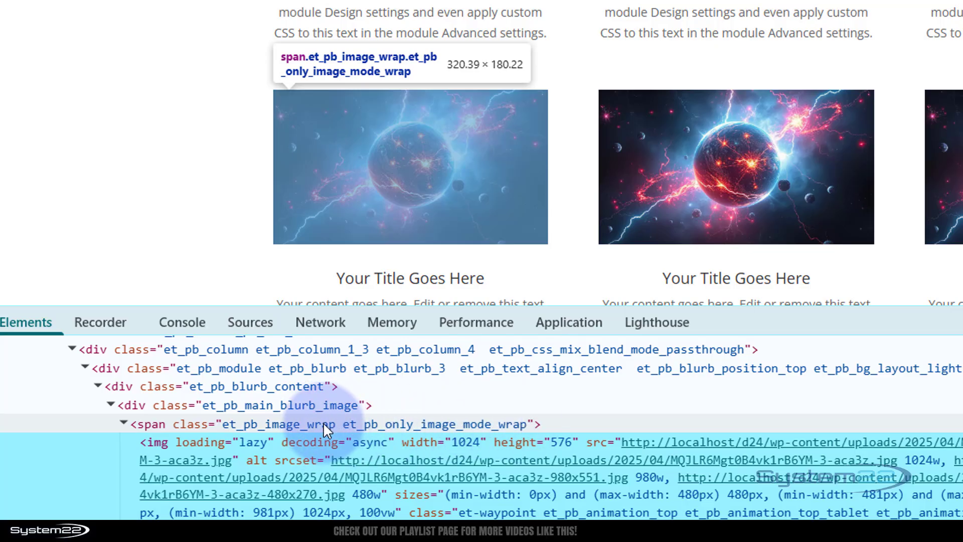
click(272, 422)
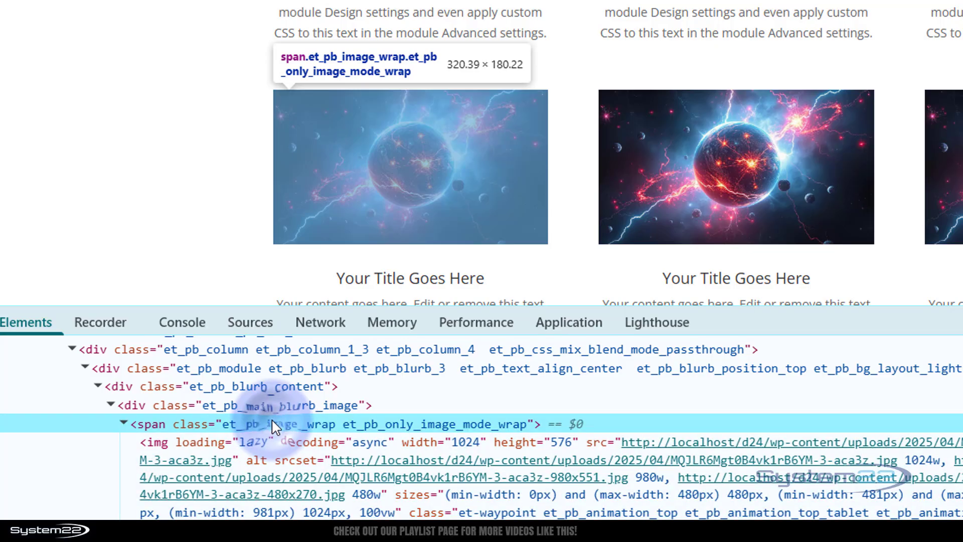
double_click(272, 421)
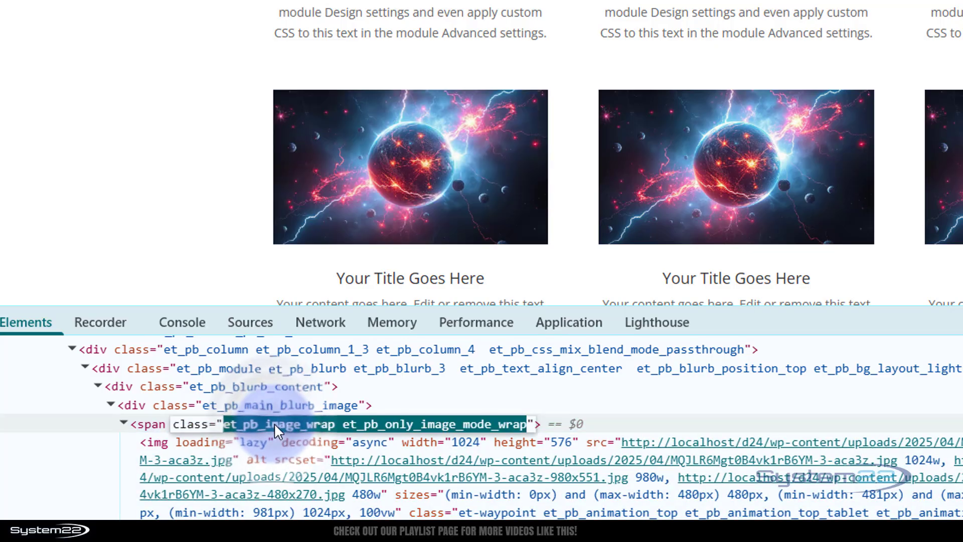
click(336, 423)
drag(333, 422, 225, 410)
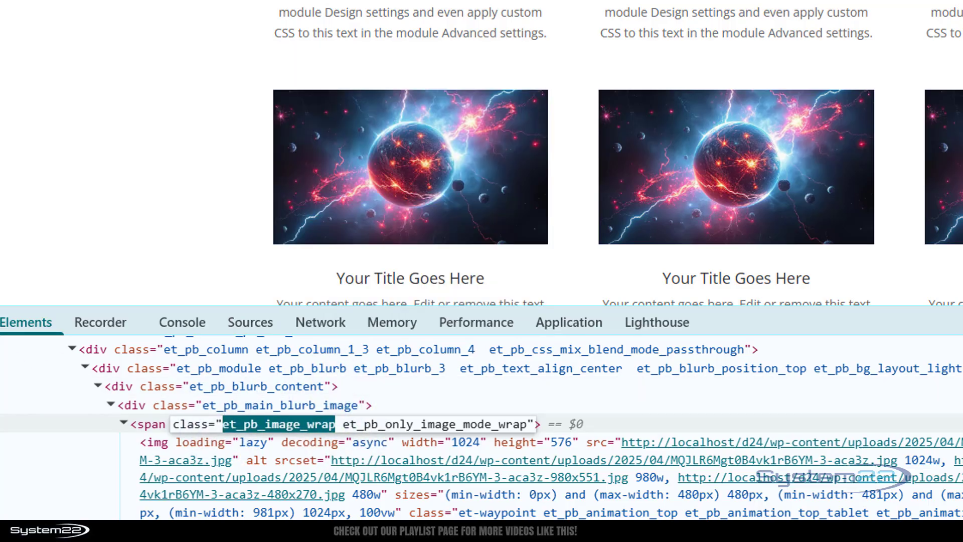
key(Escape)
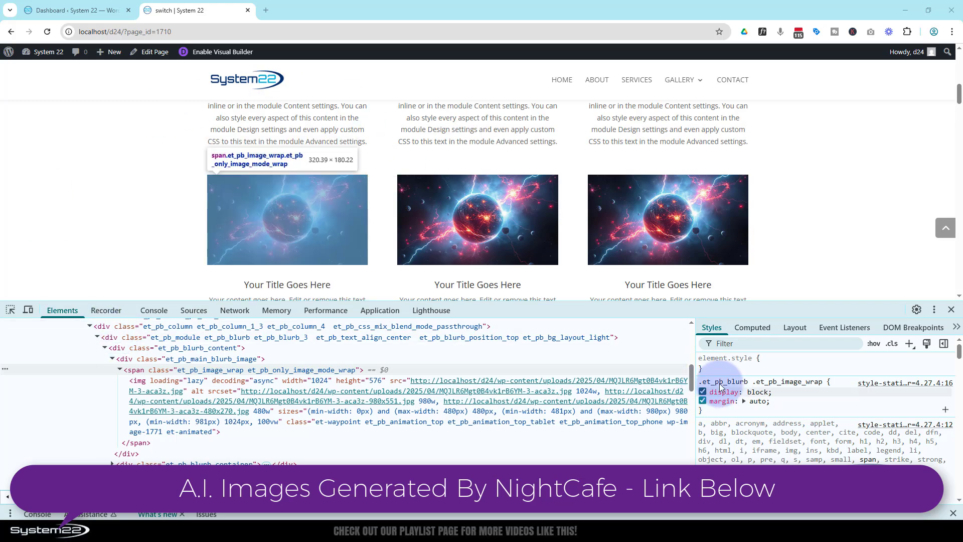
Close developer tools, re-enable the Visual Builder and open the first planet blurb's settings
click(951, 310)
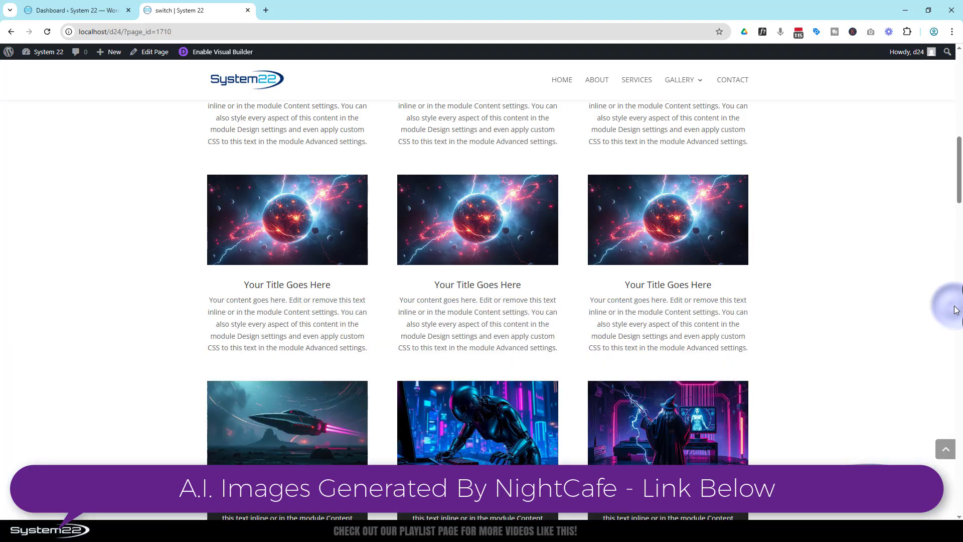
click(229, 53)
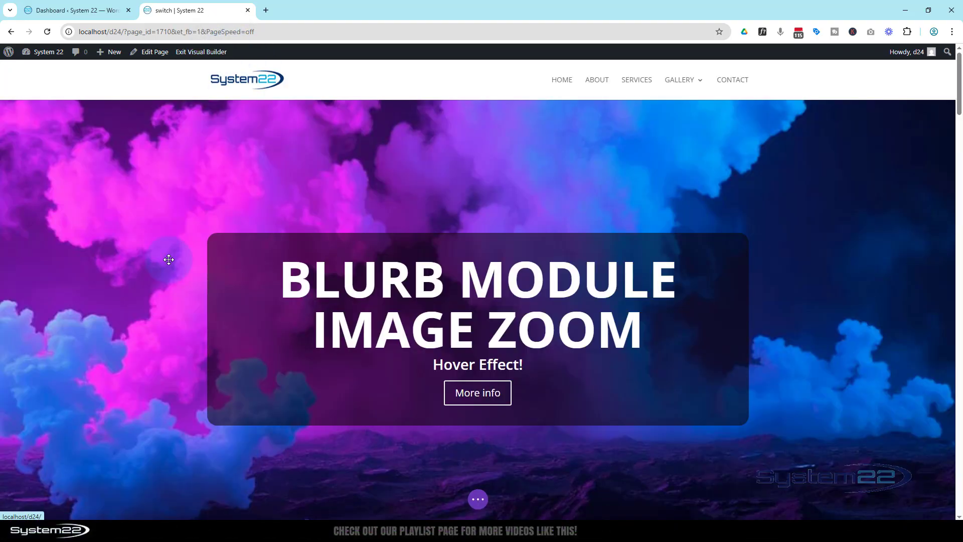
scroll(170, 265, down, 6)
scroll(170, 265, down, 7)
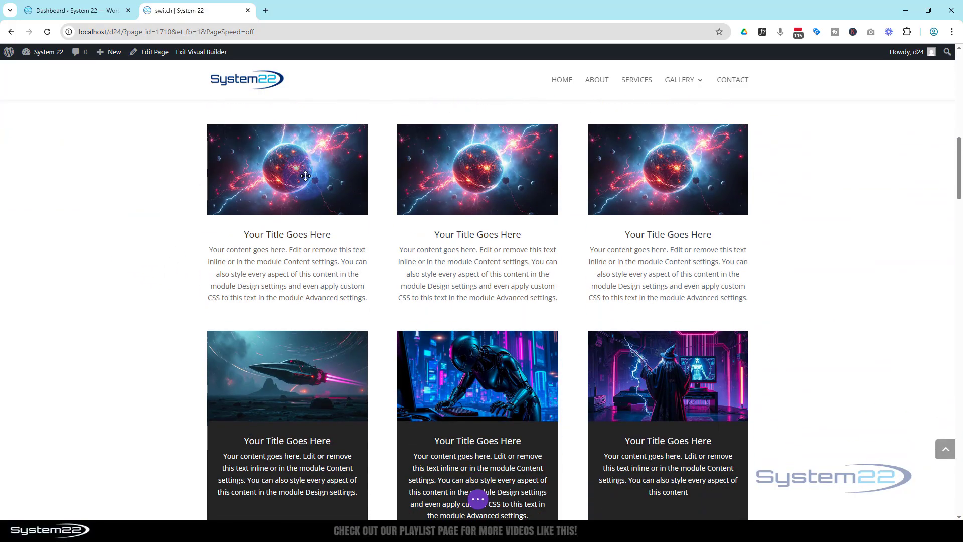
mouse_move(257, 168)
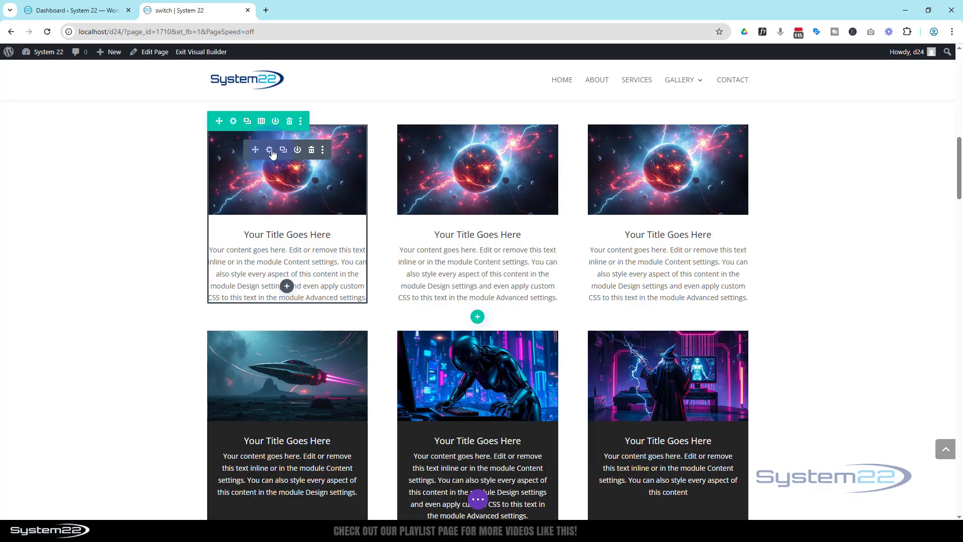
click(270, 150)
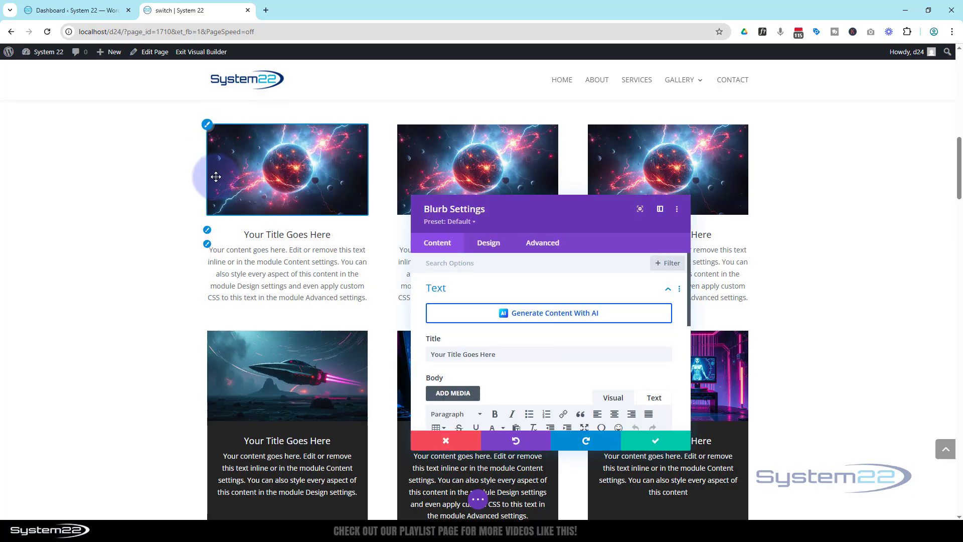
drag(557, 216, 537, 128)
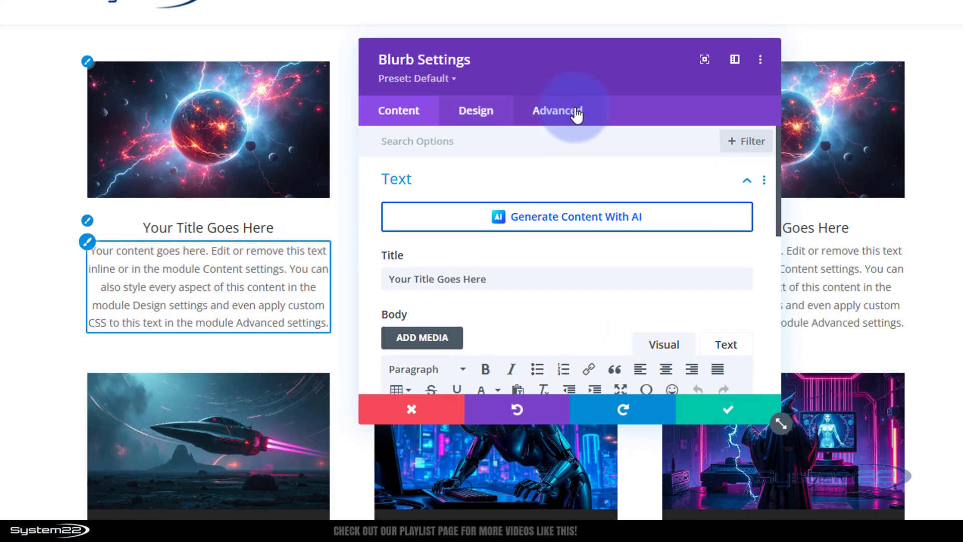
In the blurb's Advanced Custom CSS free-form box, write an empty rule block for selector img
click(555, 134)
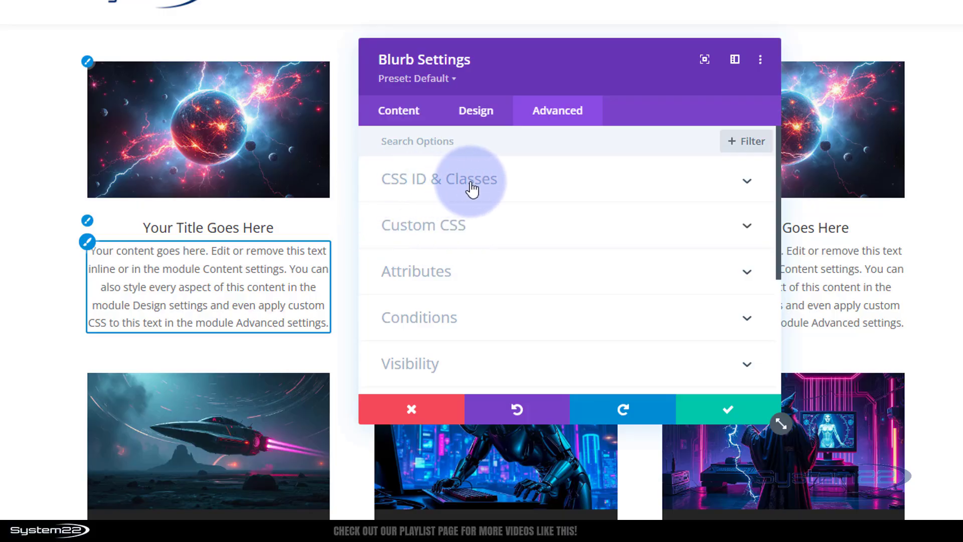
click(425, 232)
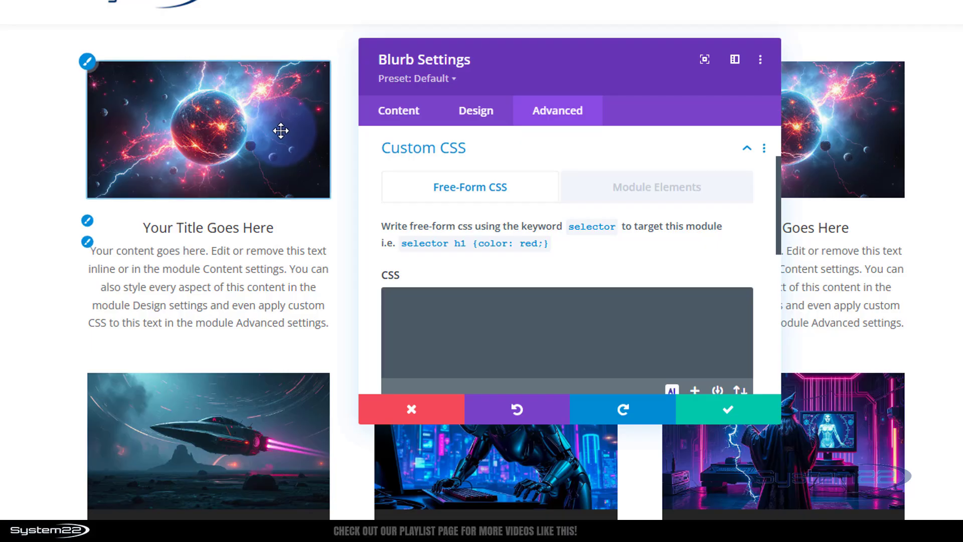
click(436, 299)
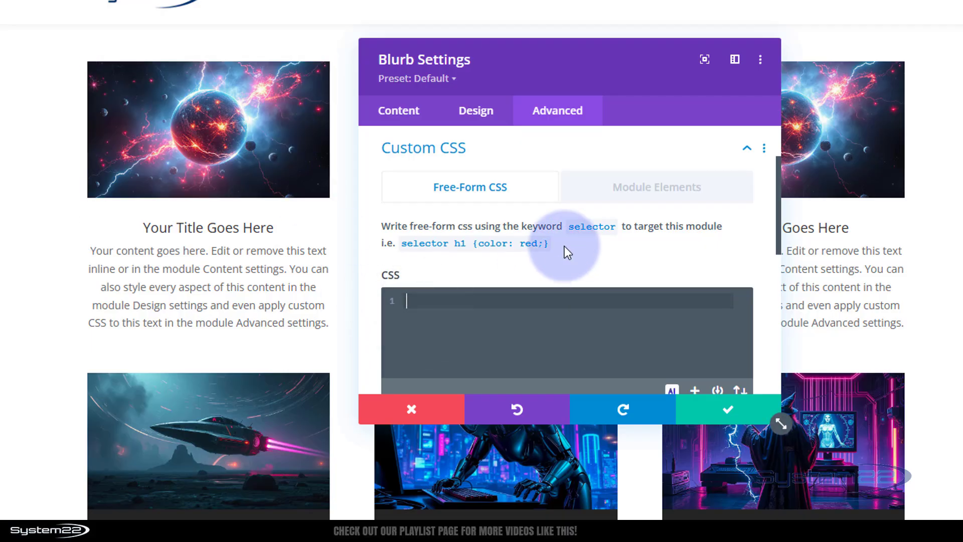
text(selector)
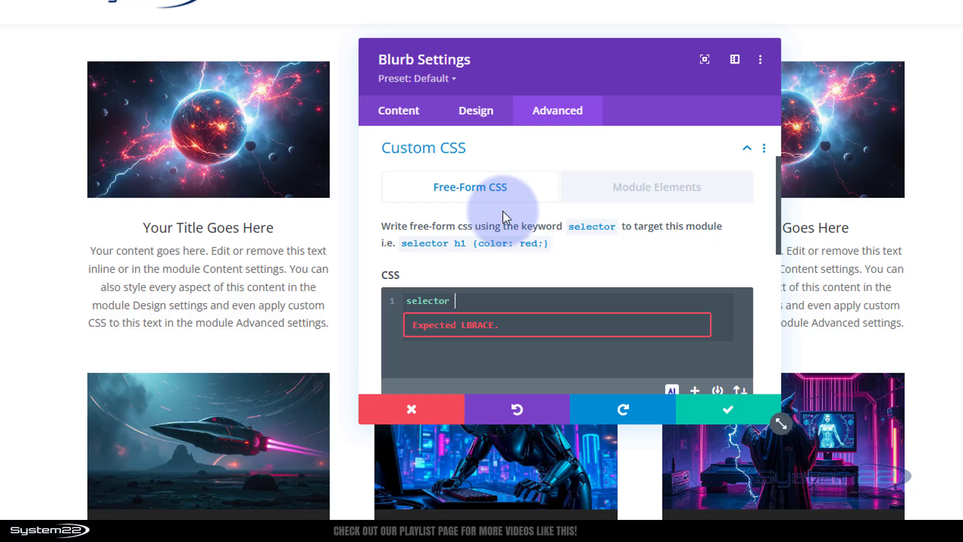
text(img {)
key(Return)
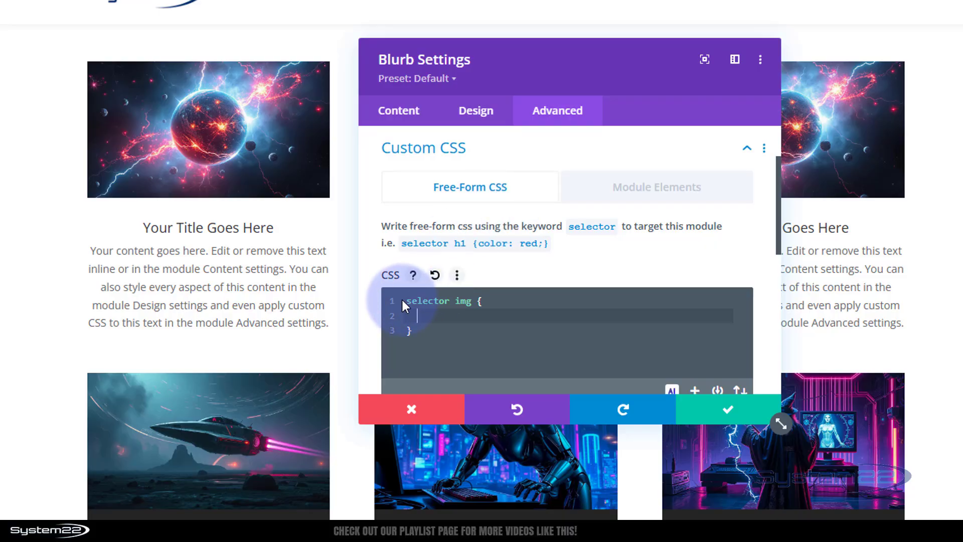
Duplicate the rule block below and change its selector to selector img:hover
drag(409, 297, 430, 325)
key(ctrl+c)
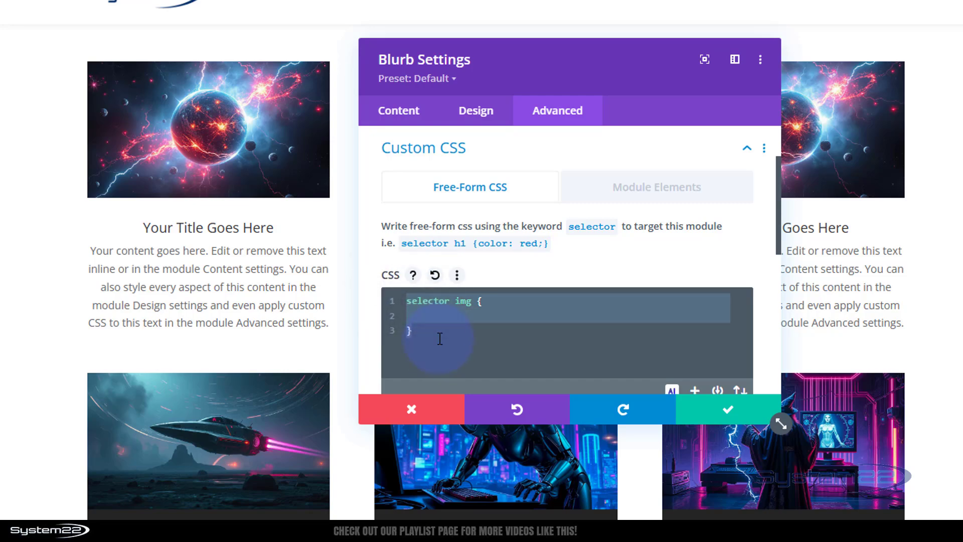
click(420, 326)
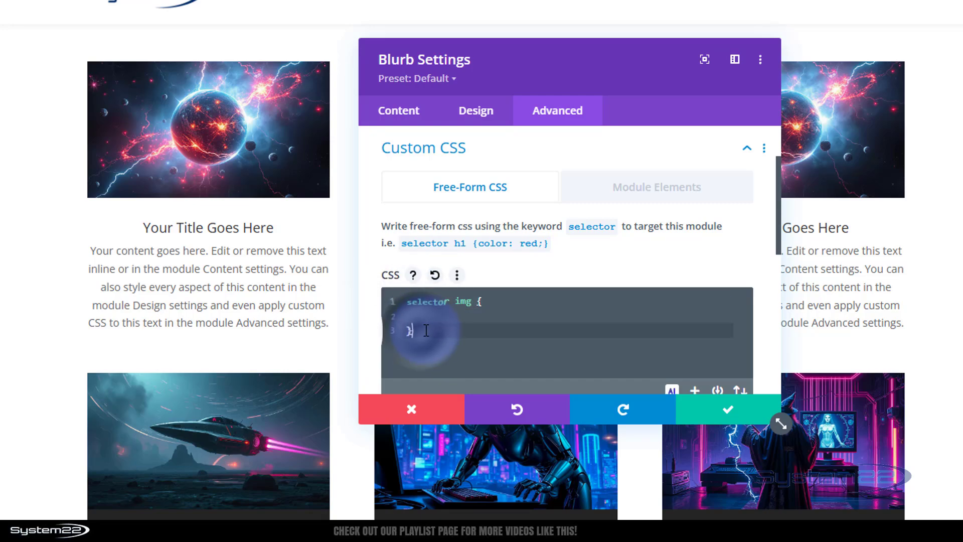
key(Return)
key(Return)
key(ctrl+v)
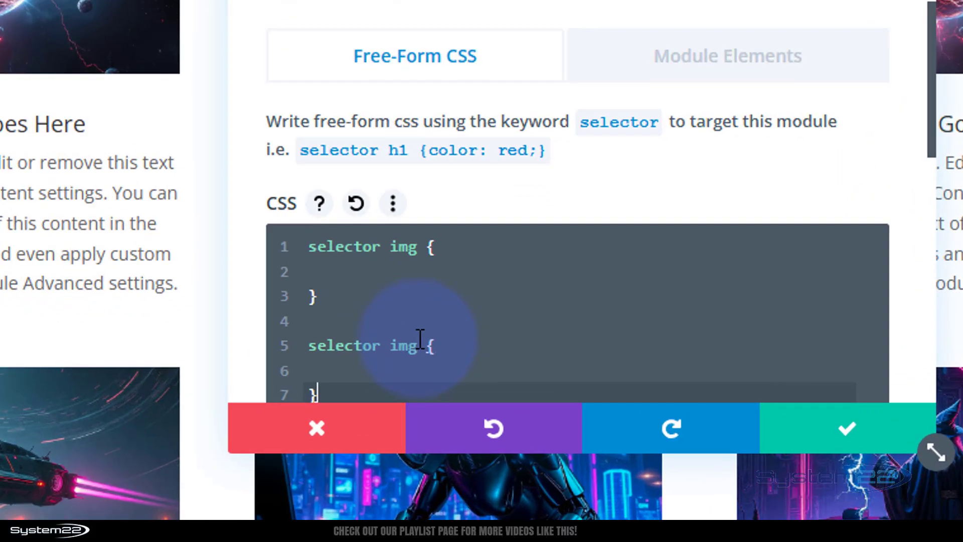
click(470, 360)
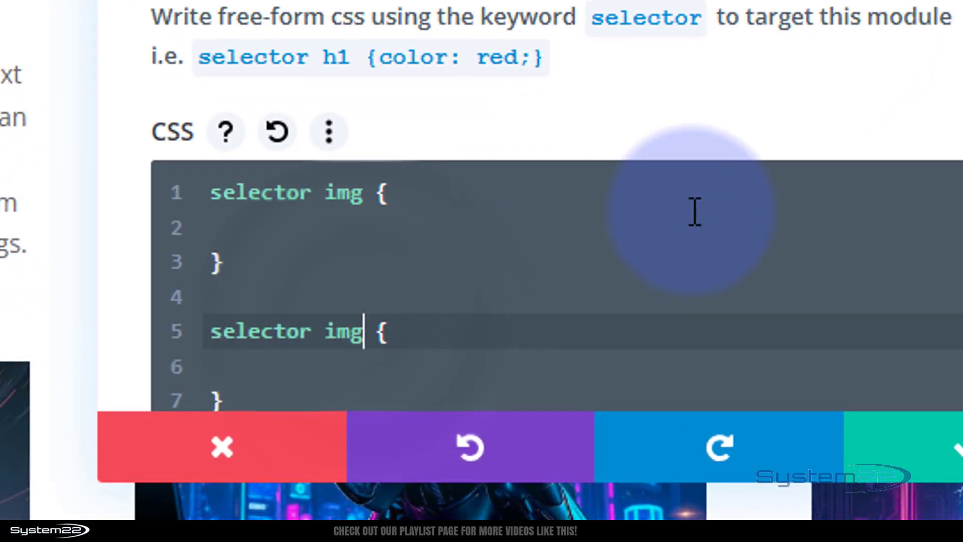
text(:)
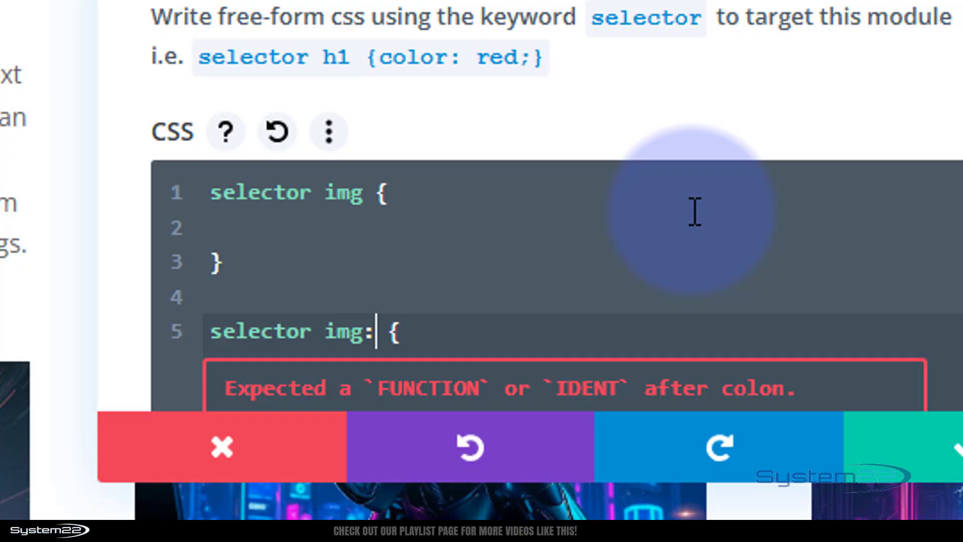
text(hover)
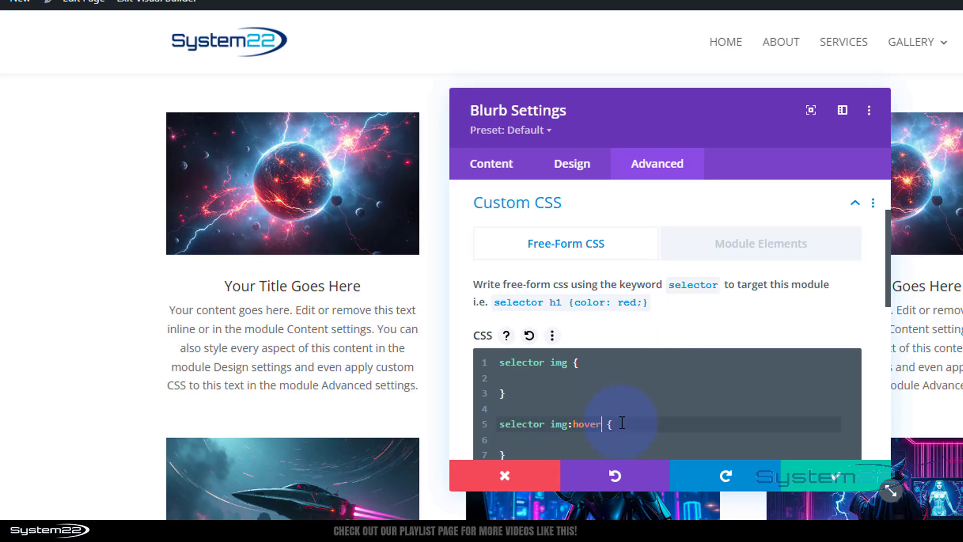
Add transform:scale(1.5) inside the img:hover rule
drag(891, 490, 866, 541)
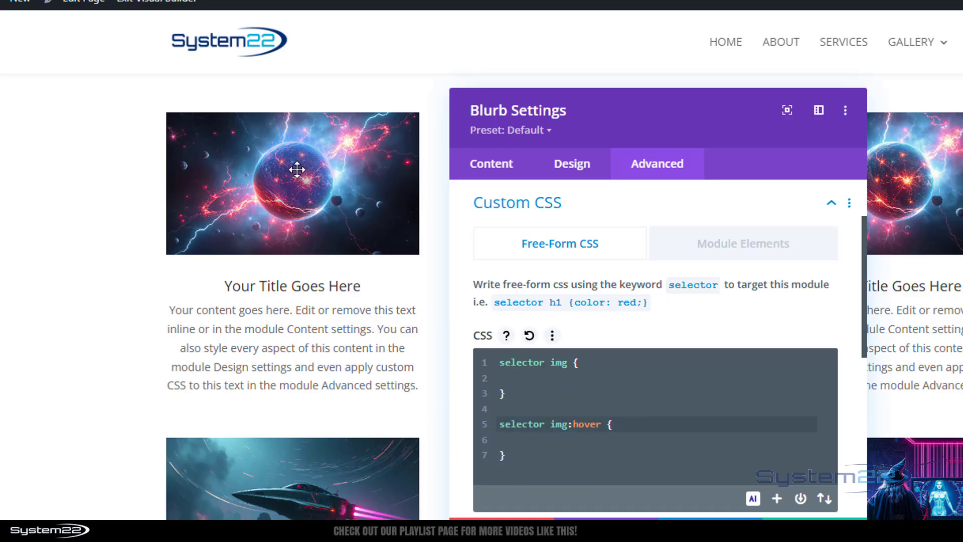
click(529, 442)
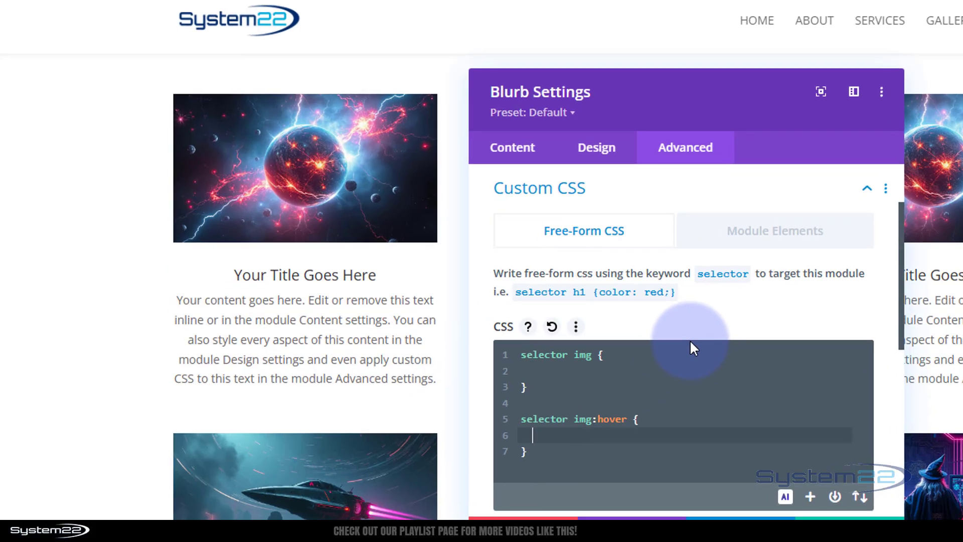
text(transf)
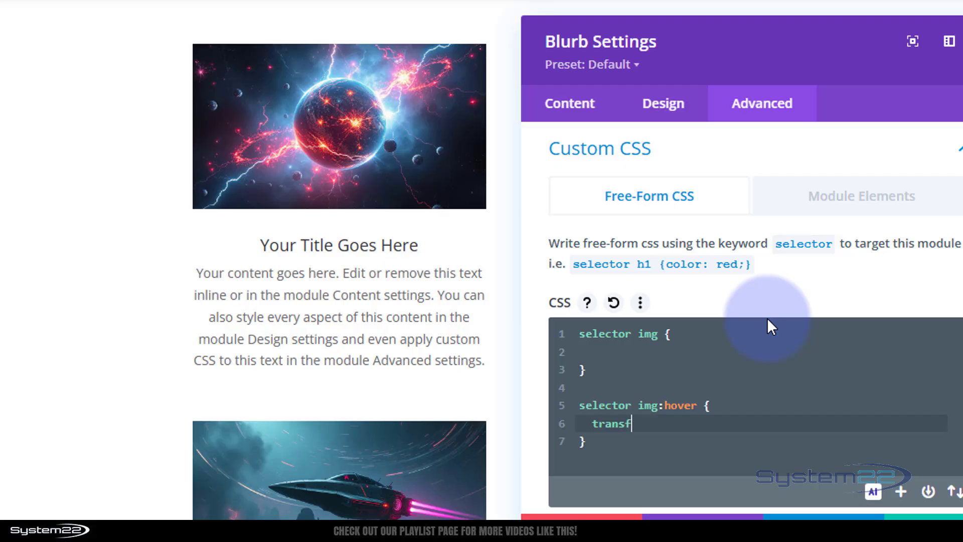
text(orm:scale()
text(1.5)
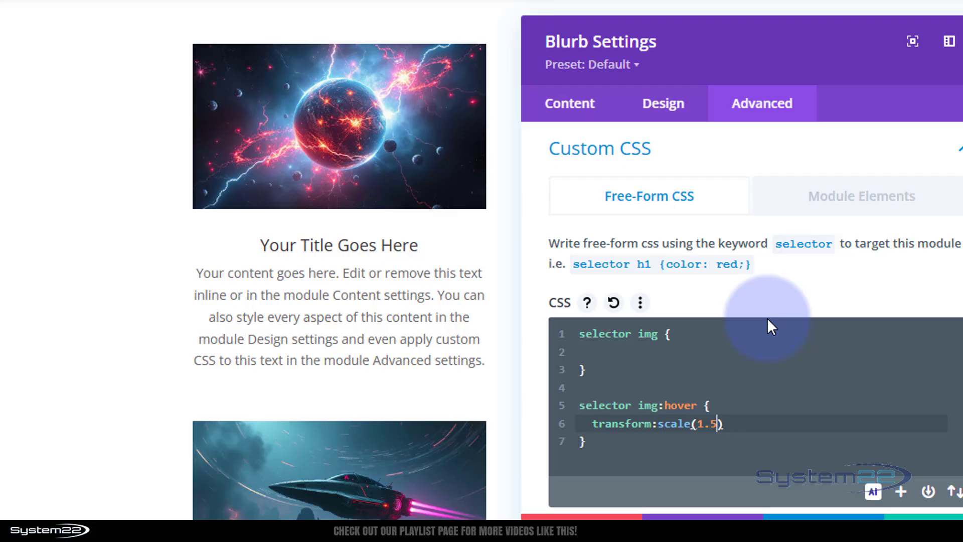
Change the hover scale value to 1.7
mouse_move(412, 157)
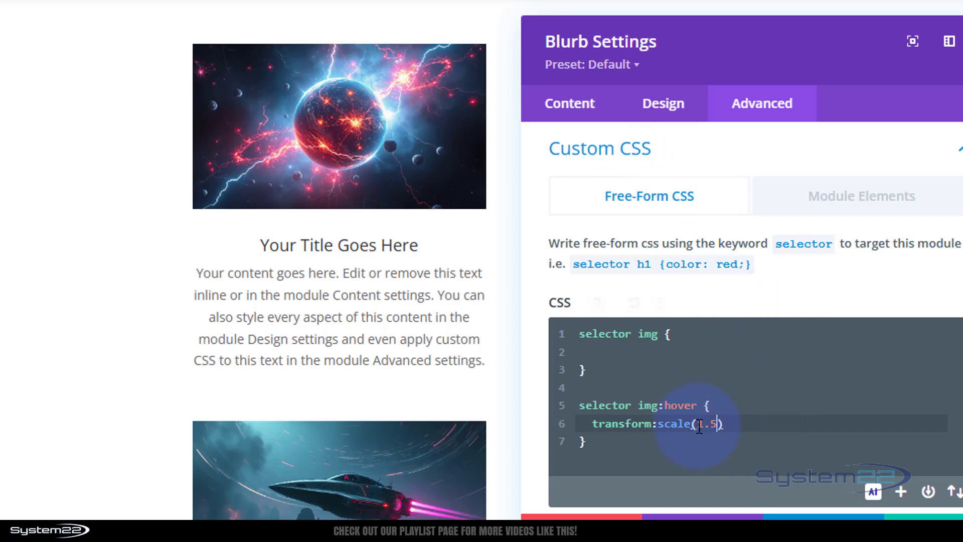
drag(699, 426, 719, 420)
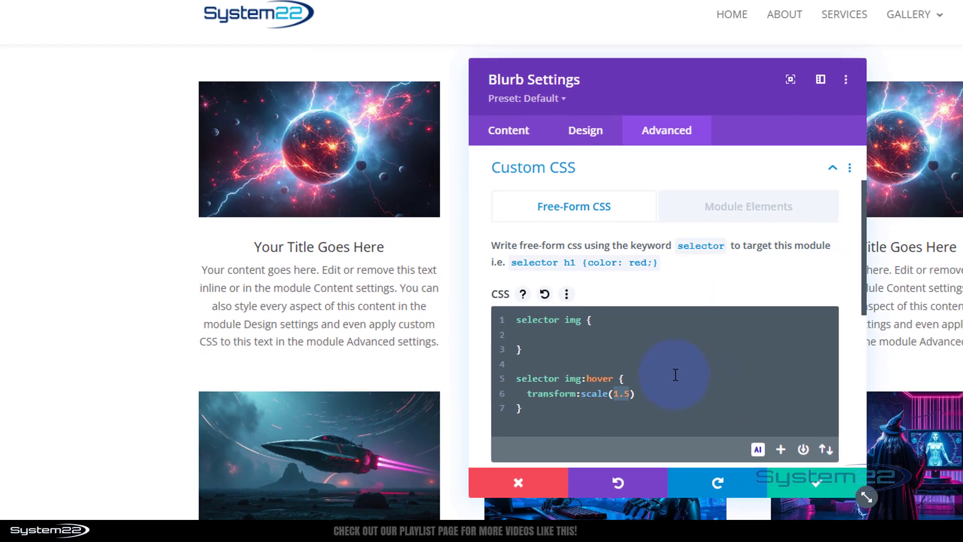
text(2)
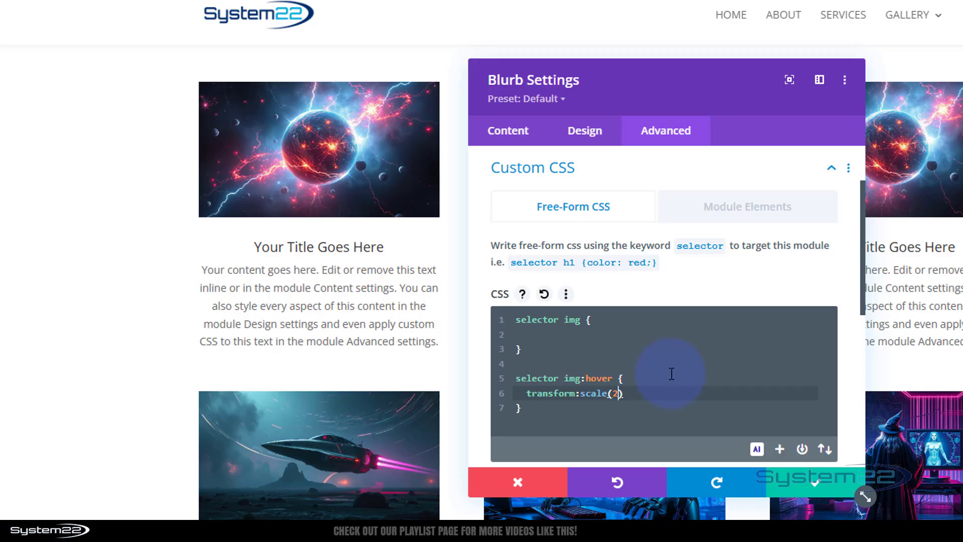
mouse_move(344, 172)
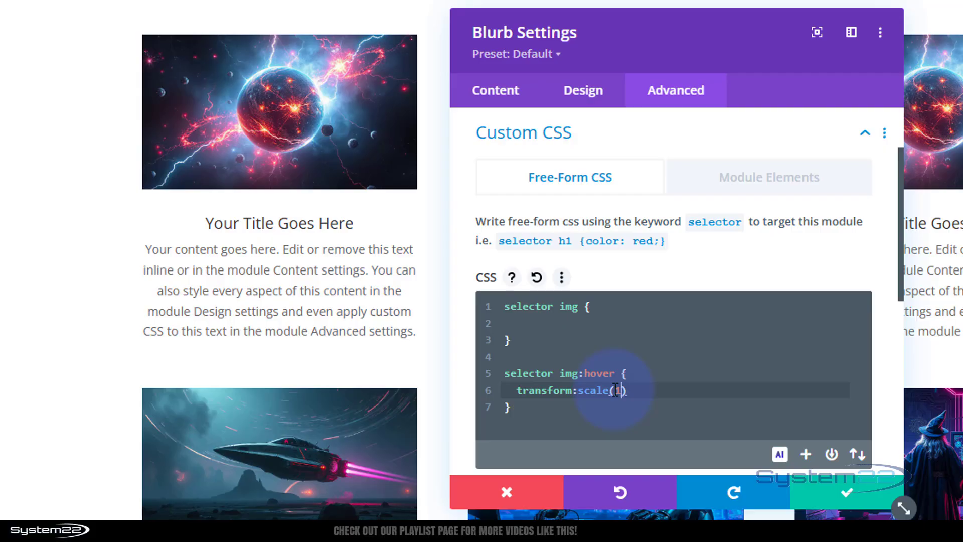
text(.7)
mouse_move(262, 134)
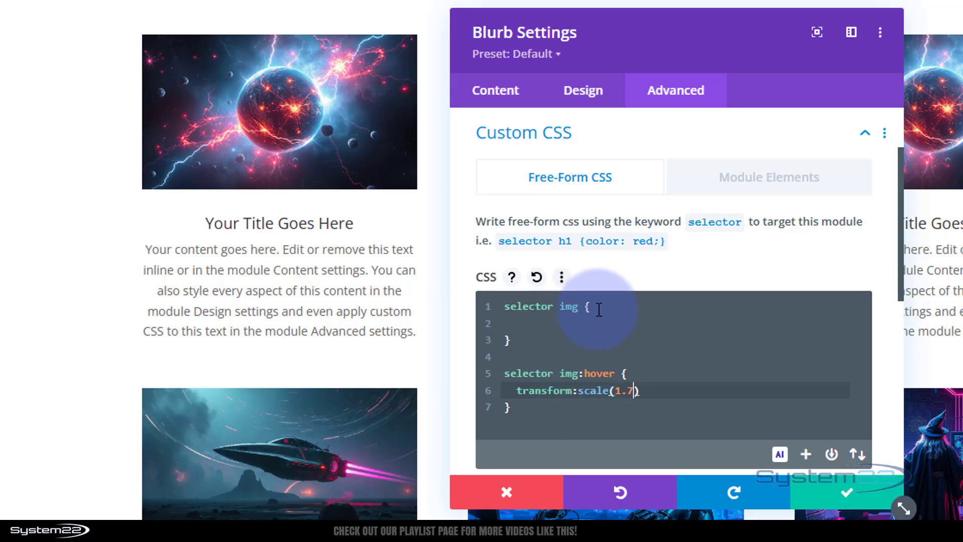
Add transition-duration:.75s inside the base selector img rule
click(527, 323)
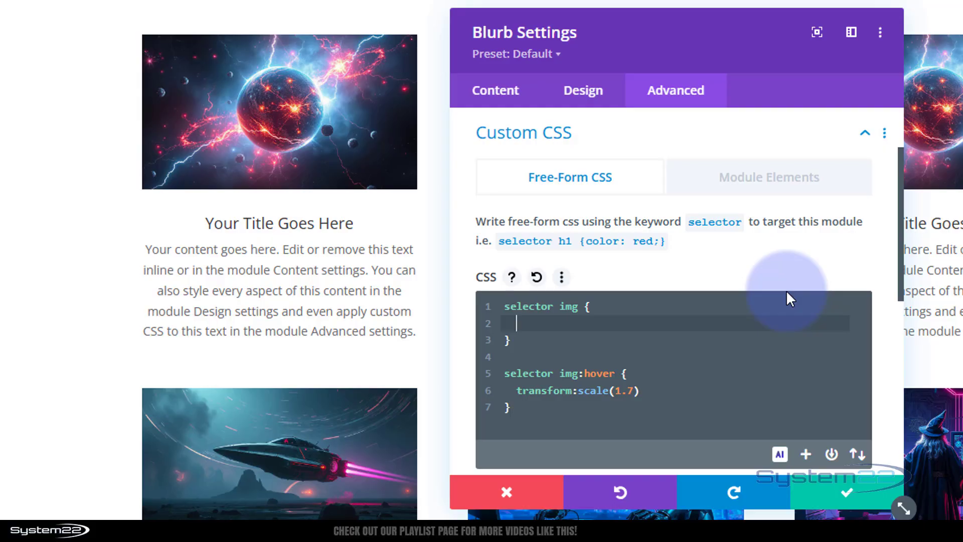
text(transition-dura)
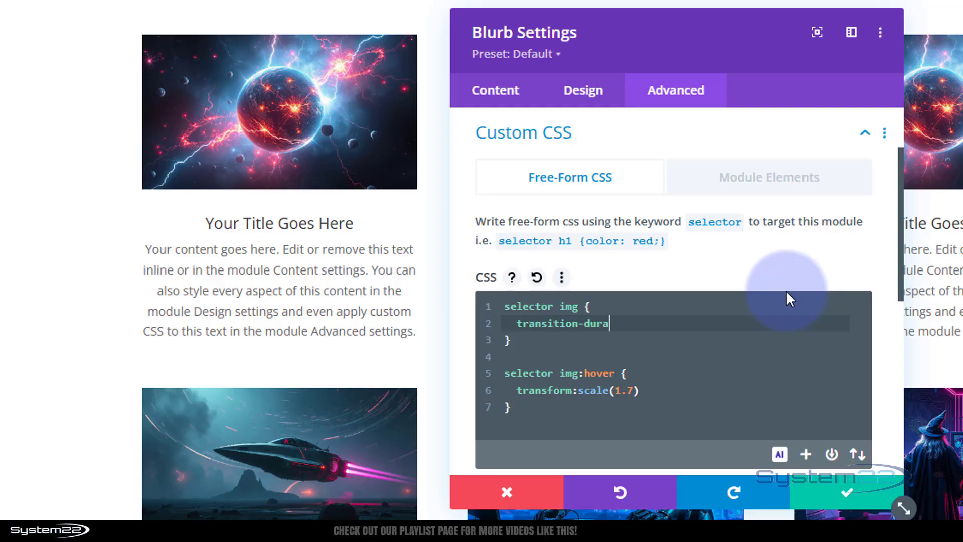
text(tion:)
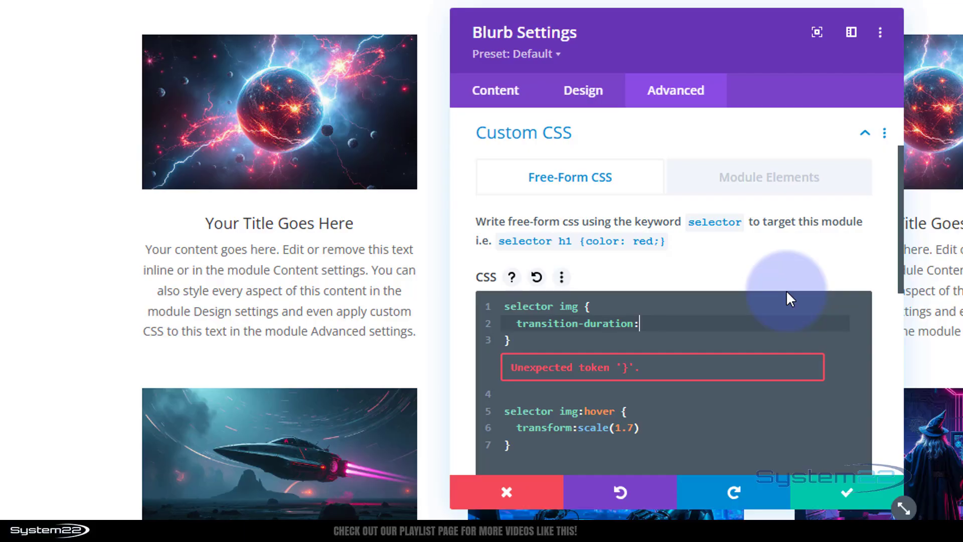
text(.75s)
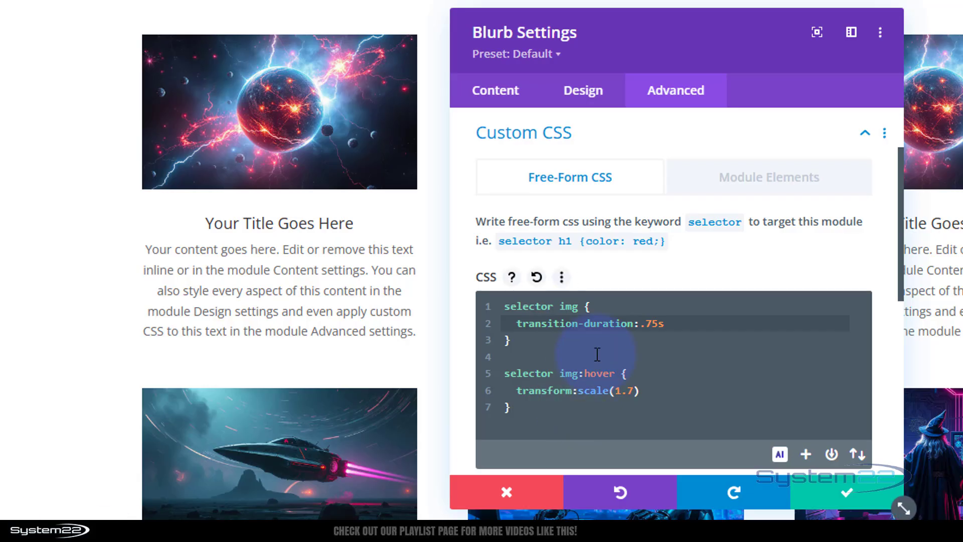
Add a selector .et_pb_image_wrap rule with overflow: hidden at the top of the CSS and save the blurb settings
click(505, 306)
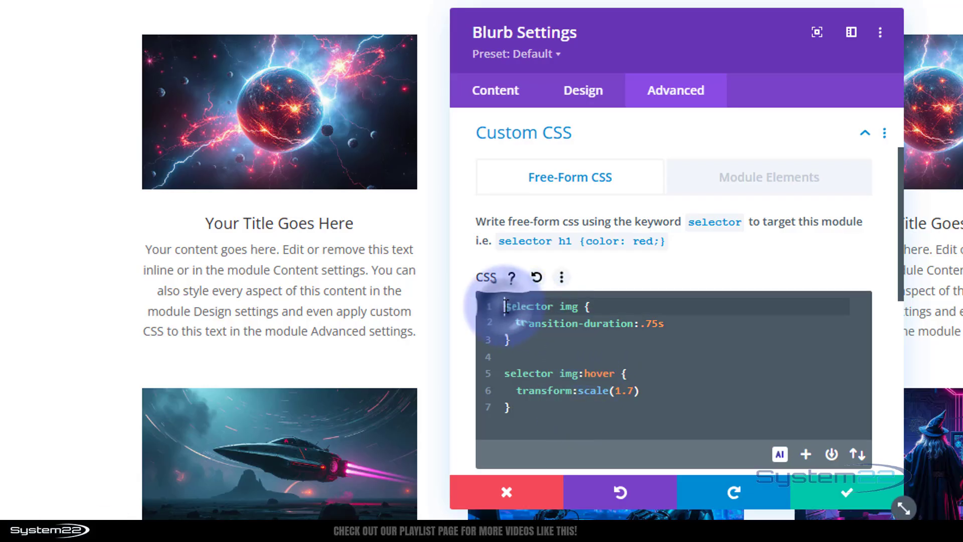
key(Return)
key(Return)
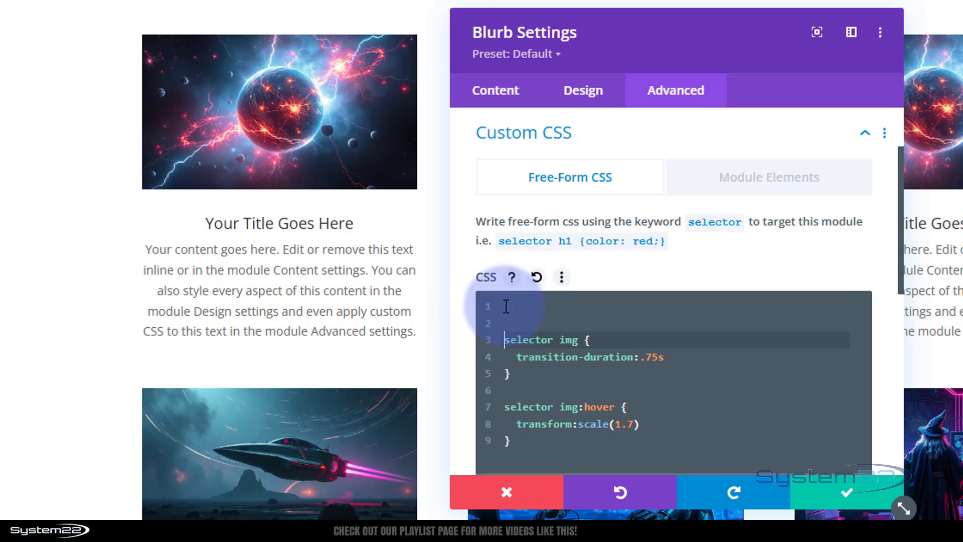
click(507, 306)
mouse_move(297, 47)
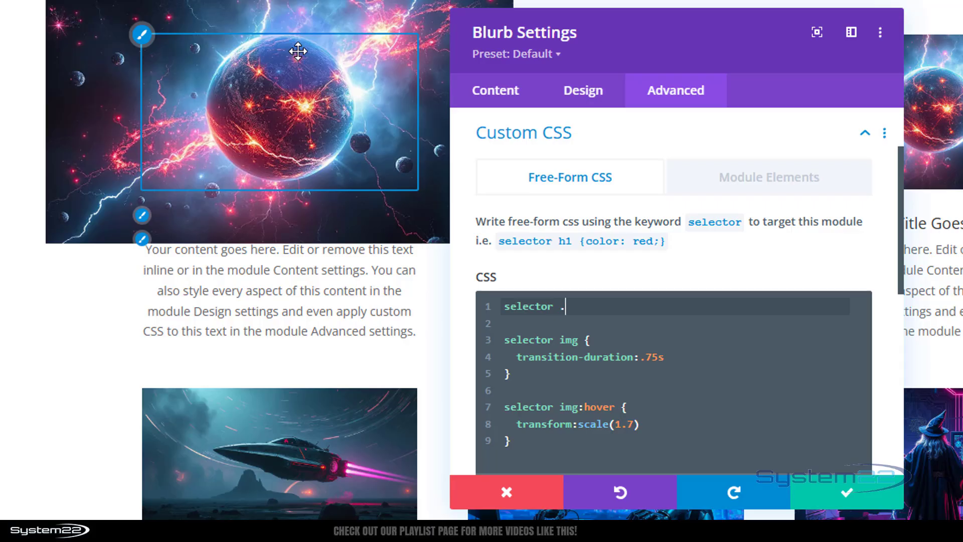
text(selector .)
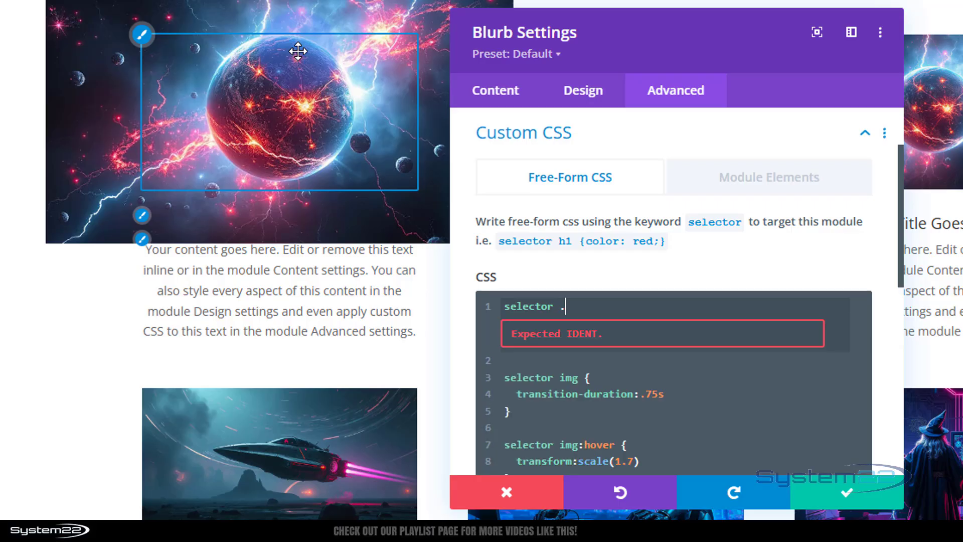
text(et_pb_image_wrap )
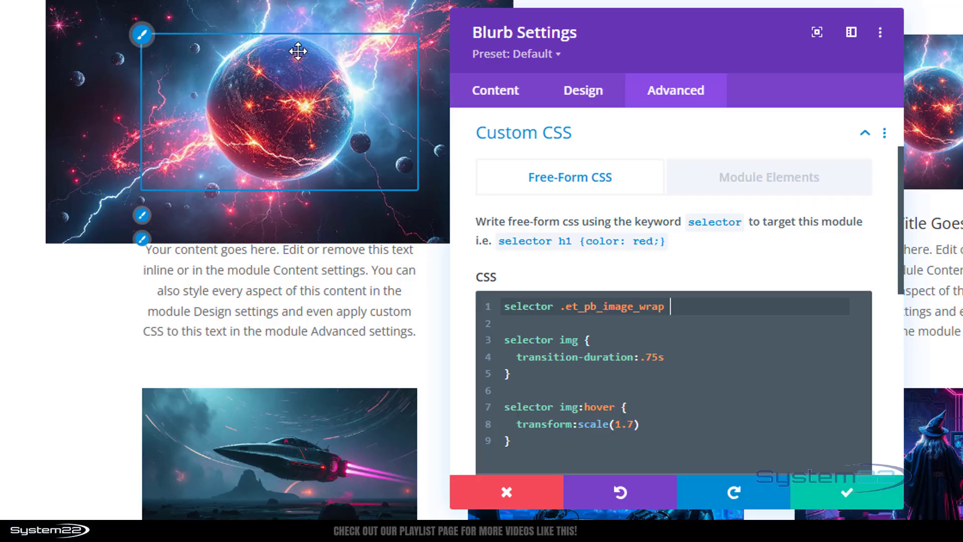
text({)
key(Return)
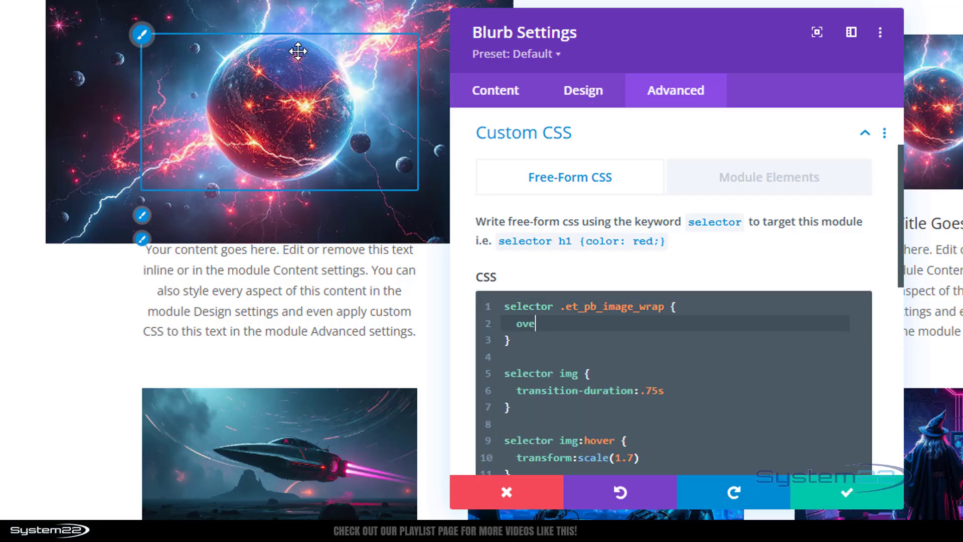
text(overflow: hid)
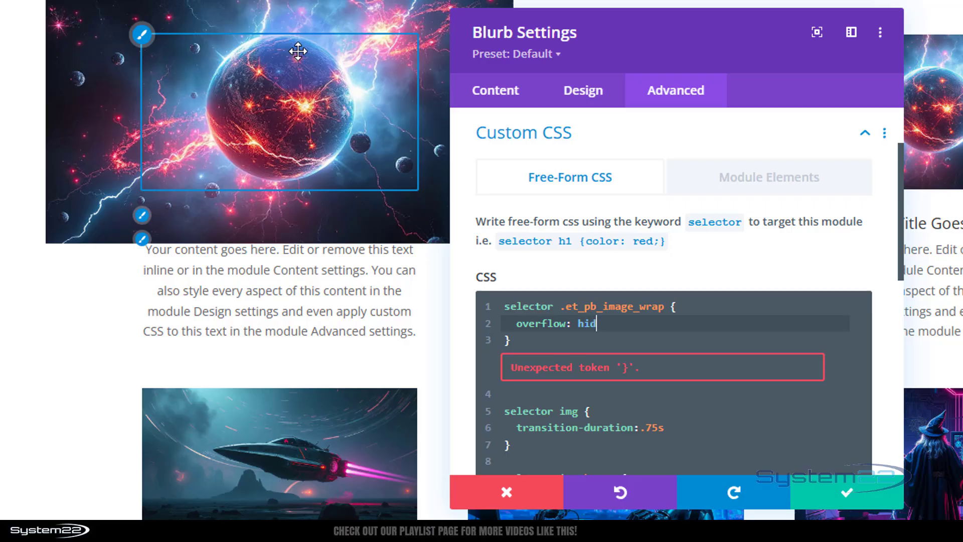
text(den)
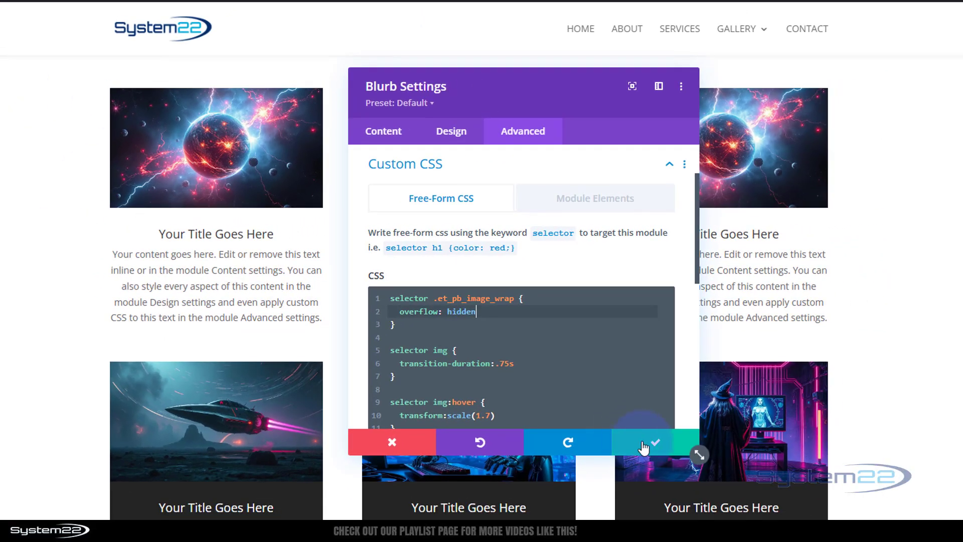
click(642, 443)
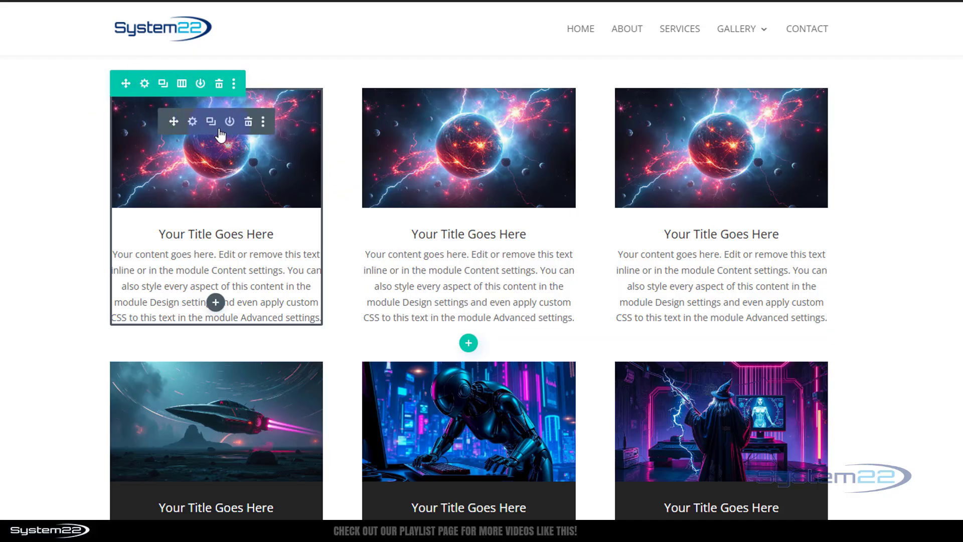
Extend this blurb's styles to all blurbs throughout this row
right_click(220, 134)
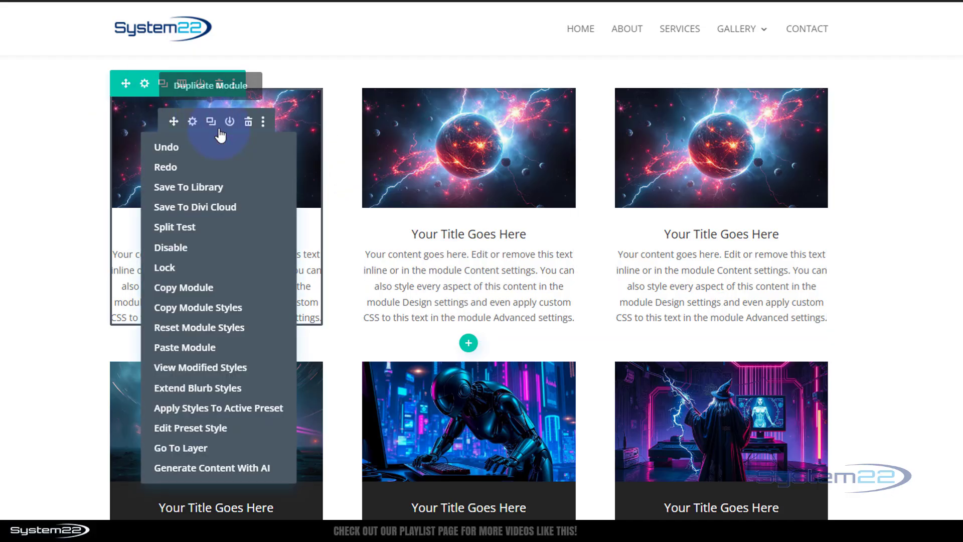
click(217, 390)
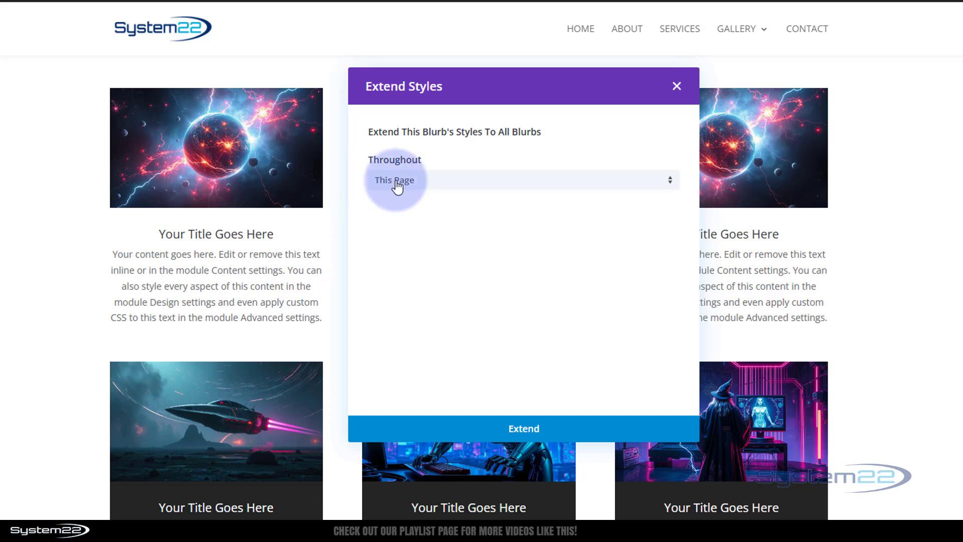
click(479, 192)
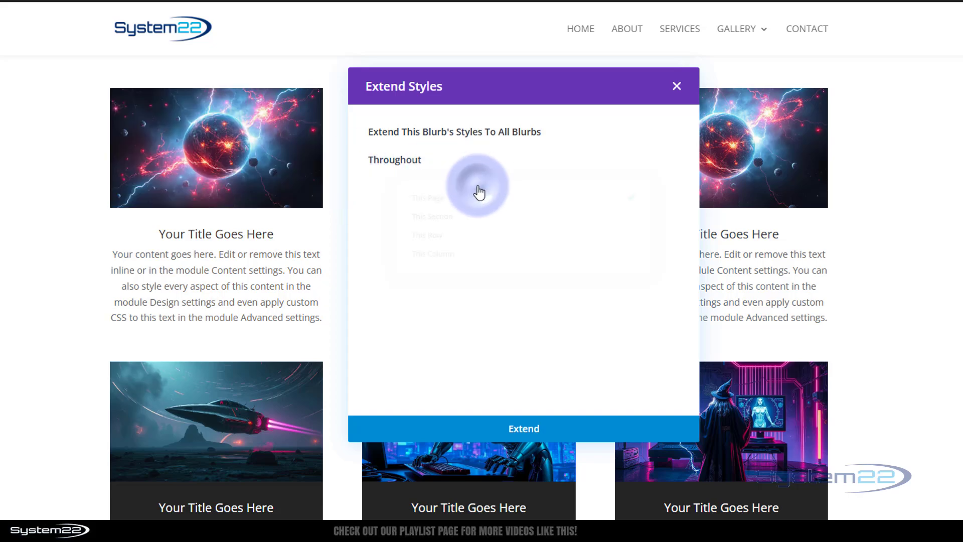
click(444, 236)
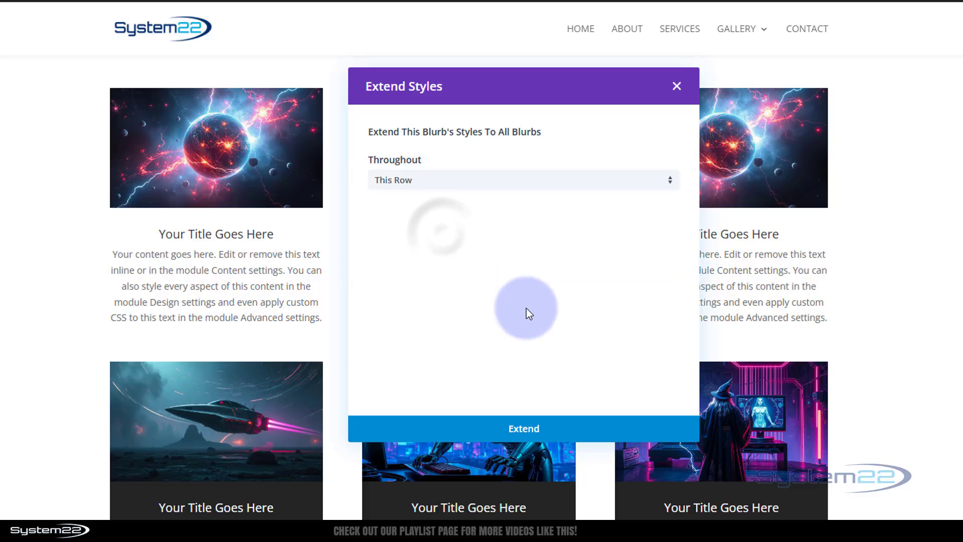
click(543, 429)
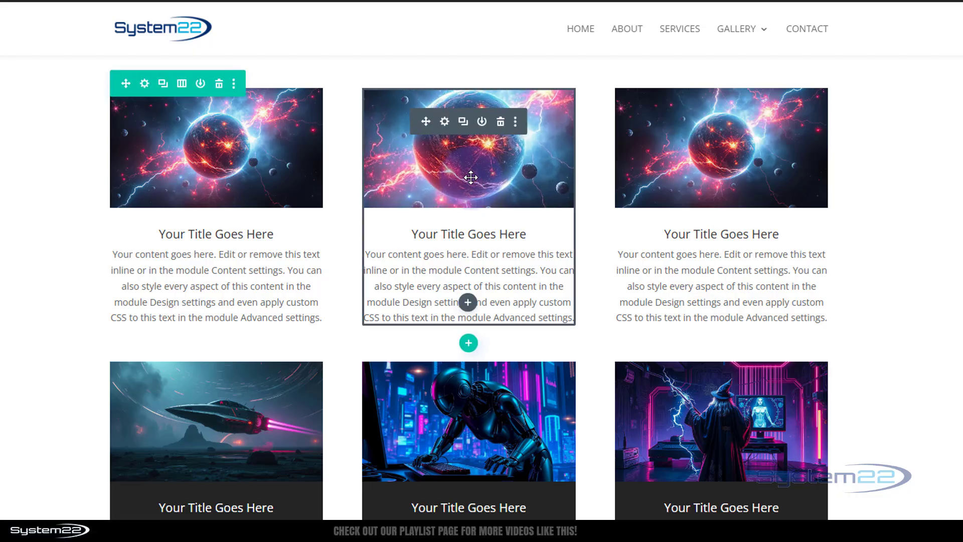
Replace the second blurb's image with the moon-and-city picture from the media library
click(445, 122)
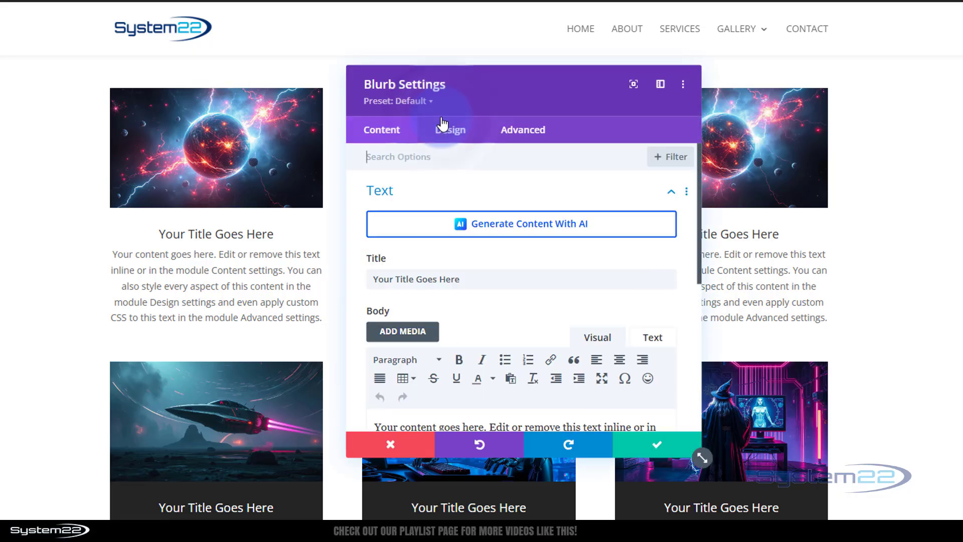
click(462, 279)
scroll(469, 270, down, 5)
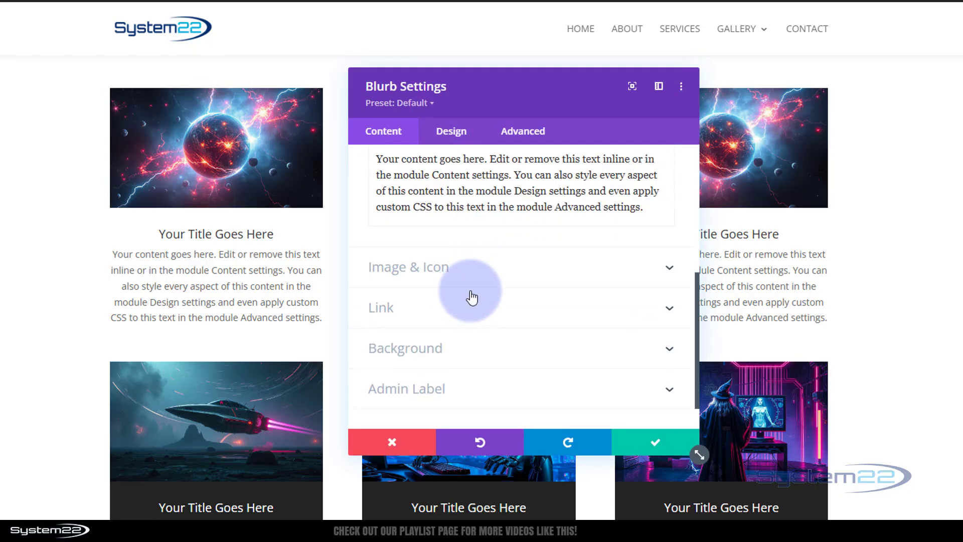
click(472, 278)
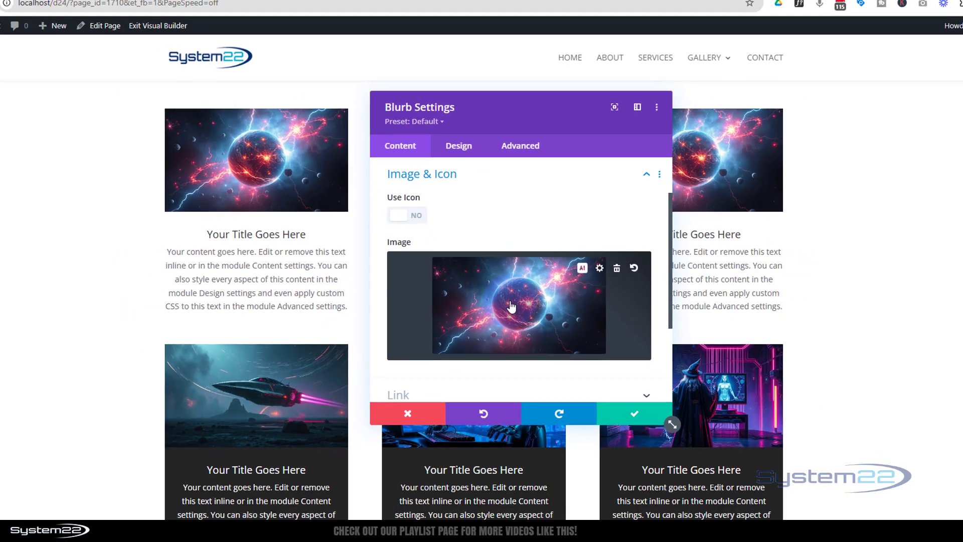
click(511, 305)
click(682, 260)
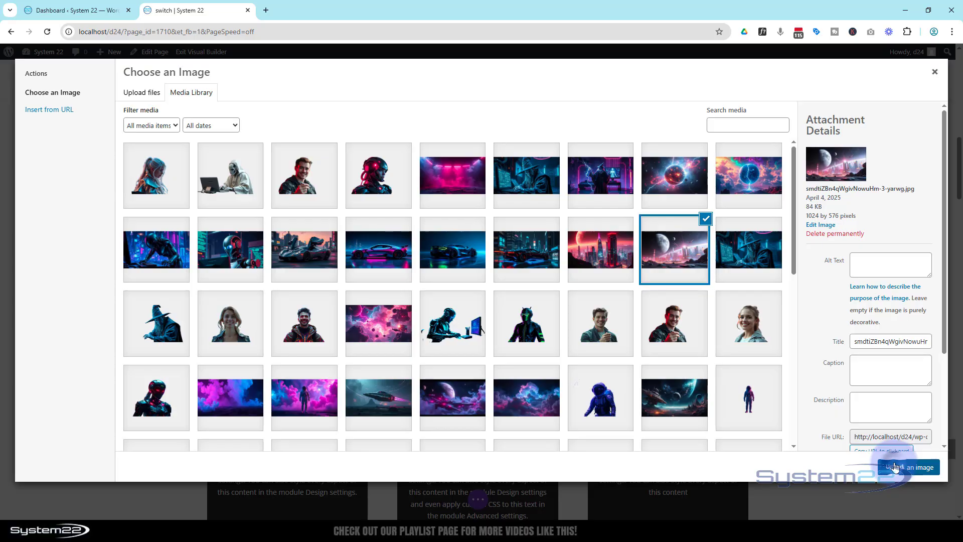
click(898, 465)
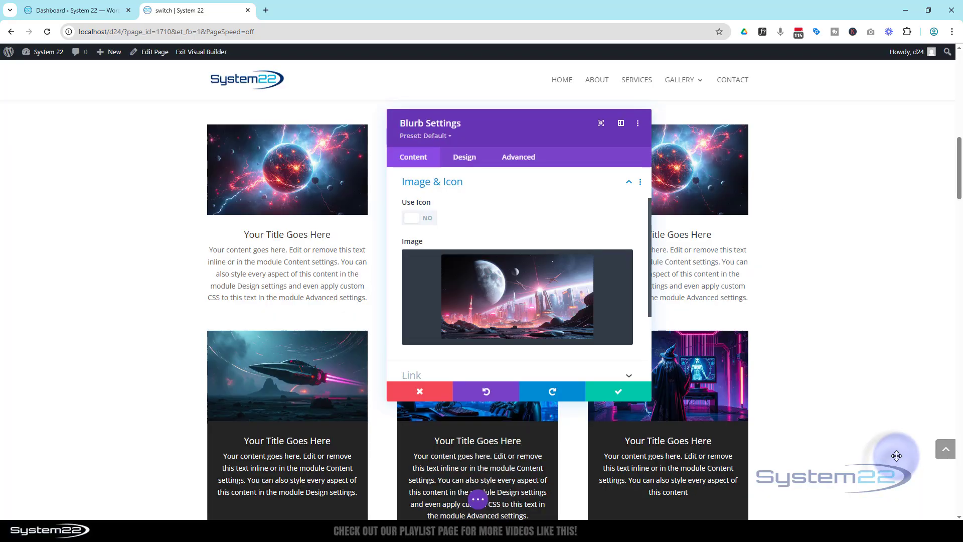
Delete all custom CSS from the second blurb and save its settings
click(515, 159)
drag(530, 134, 743, 119)
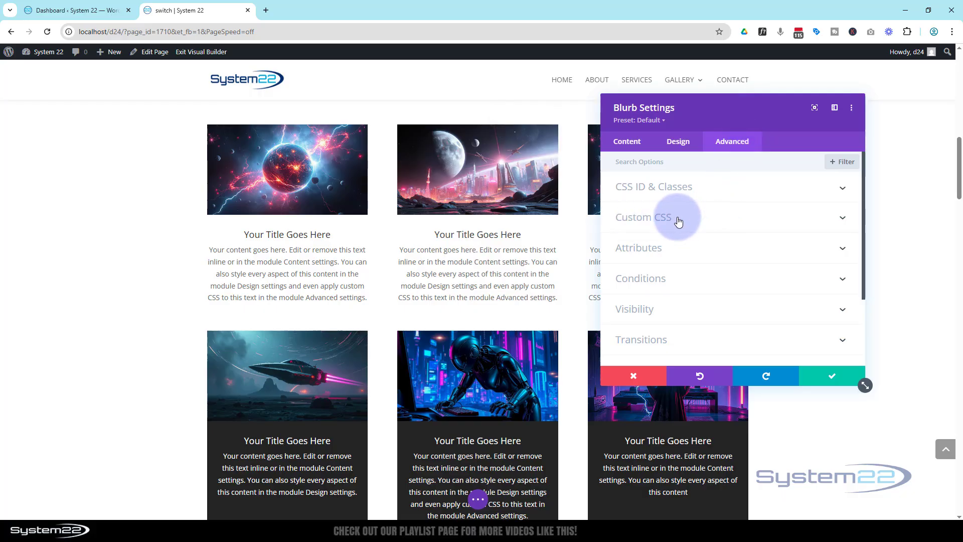
click(707, 218)
click(764, 297)
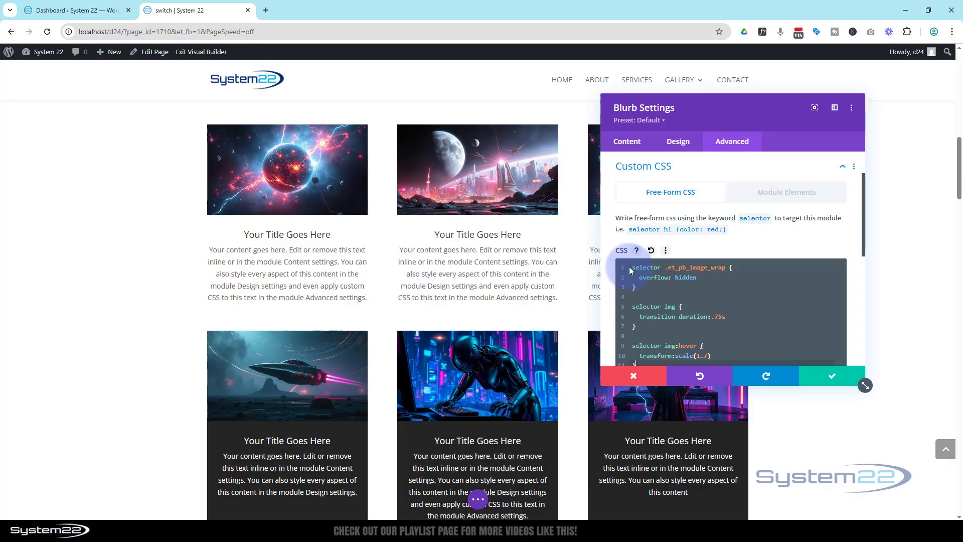
key(ctrl+a)
key(ctrl+c)
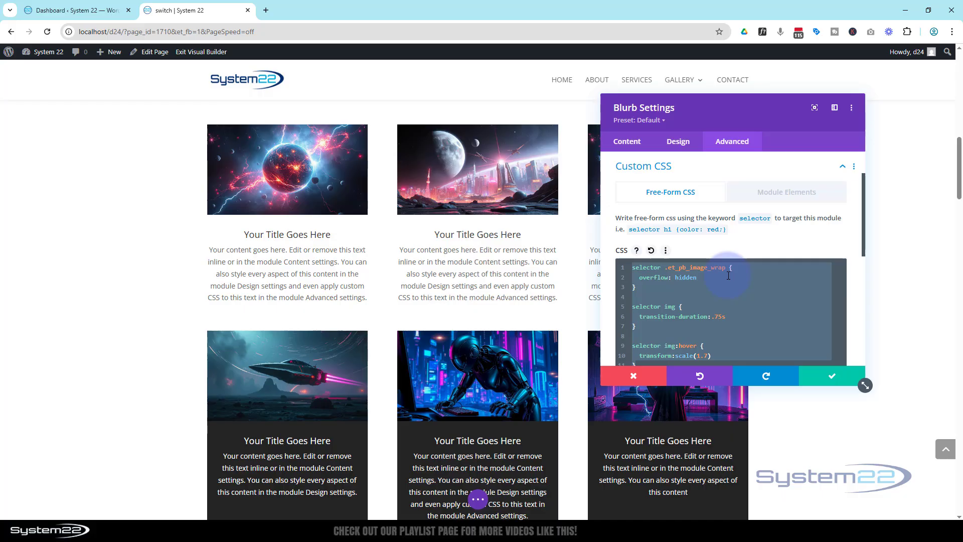
key(BackSpace)
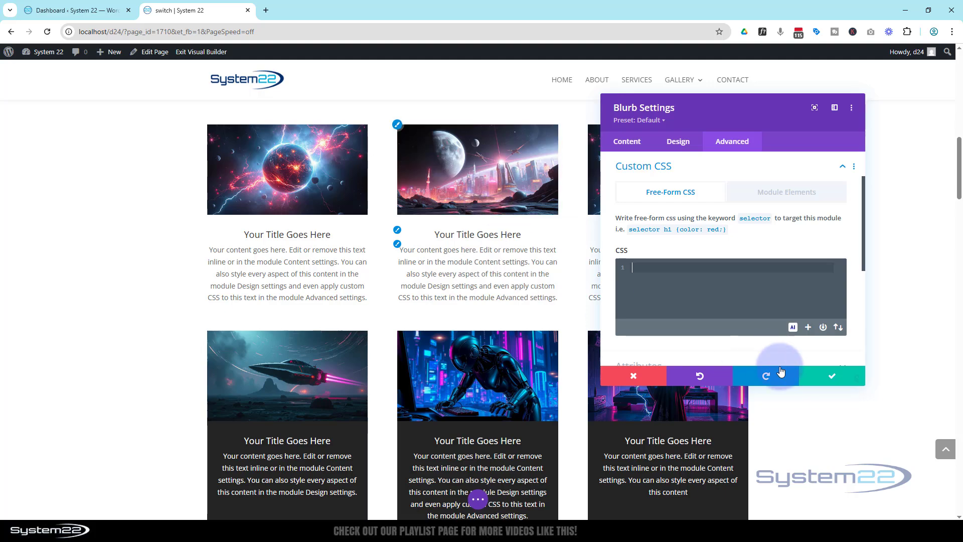
scroll(735, 345, up, 2)
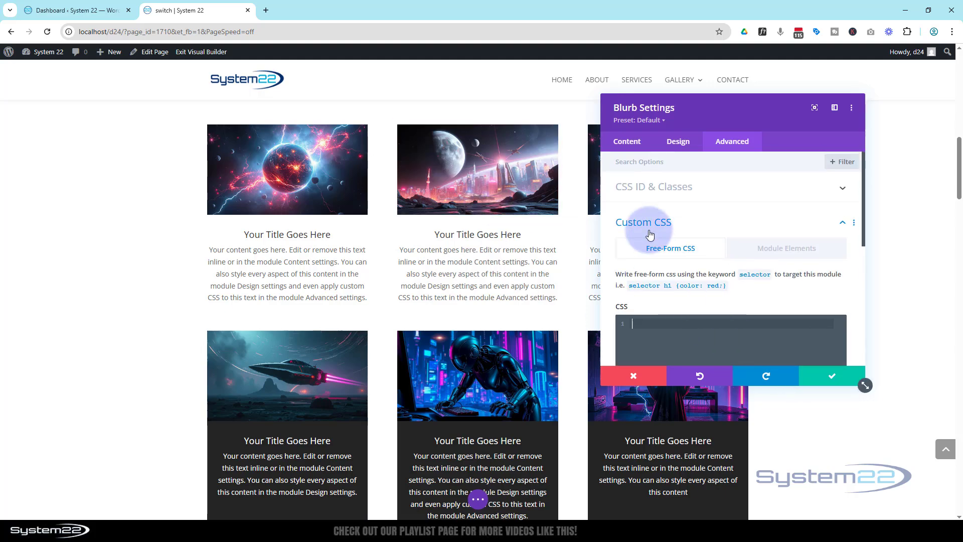
click(832, 380)
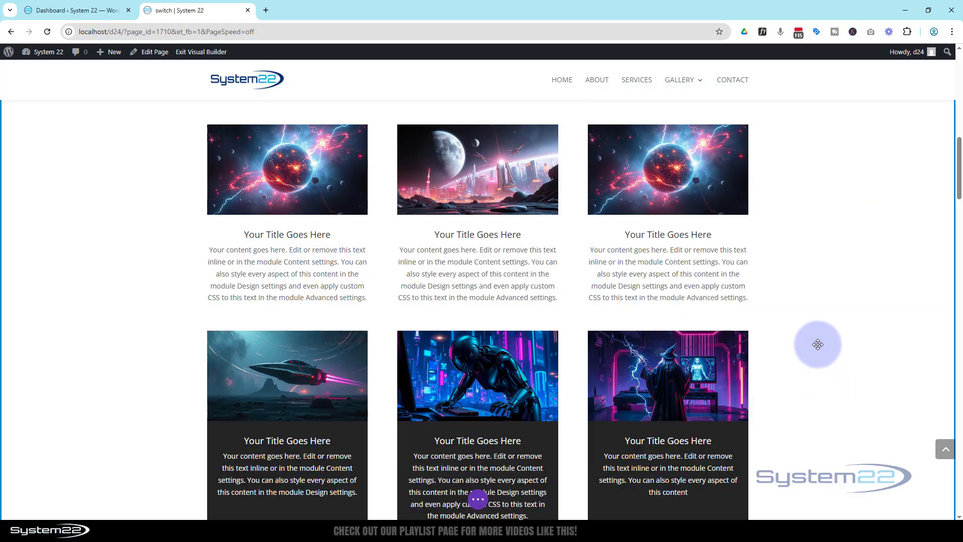
Save the page as a draft and exit the Visual Builder
click(477, 500)
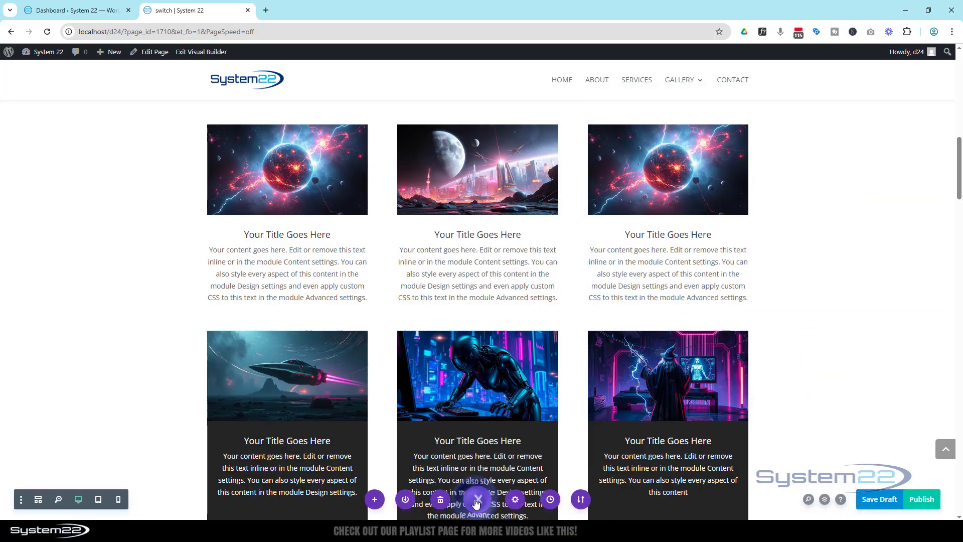
click(875, 506)
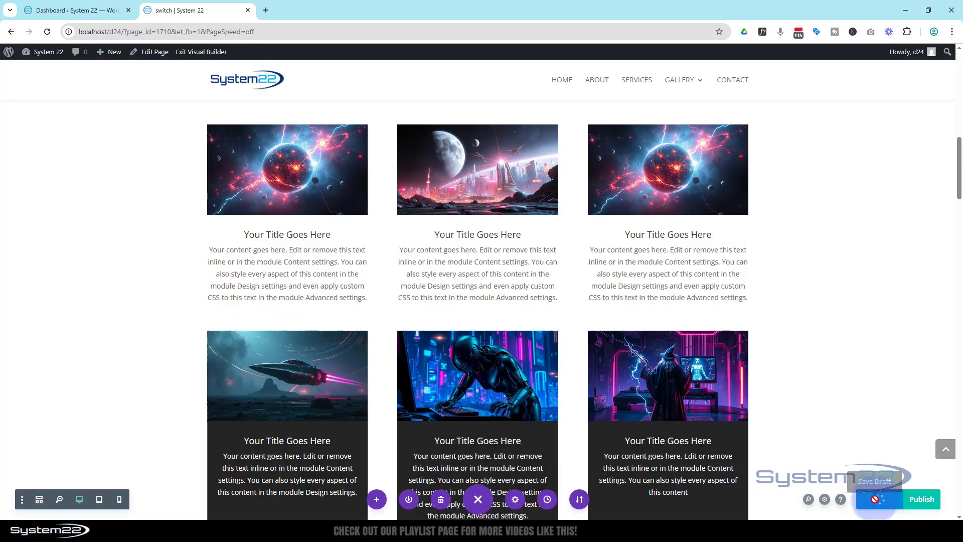
click(198, 52)
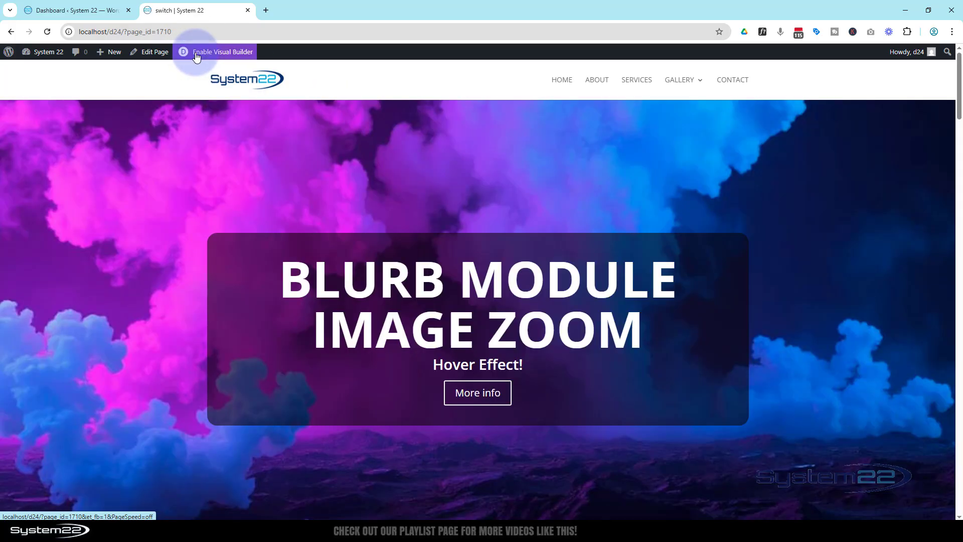
Open Divi Theme Options in the dashboard tab and review the Blurb Image Zoom code in its Custom CSS field
click(53, 12)
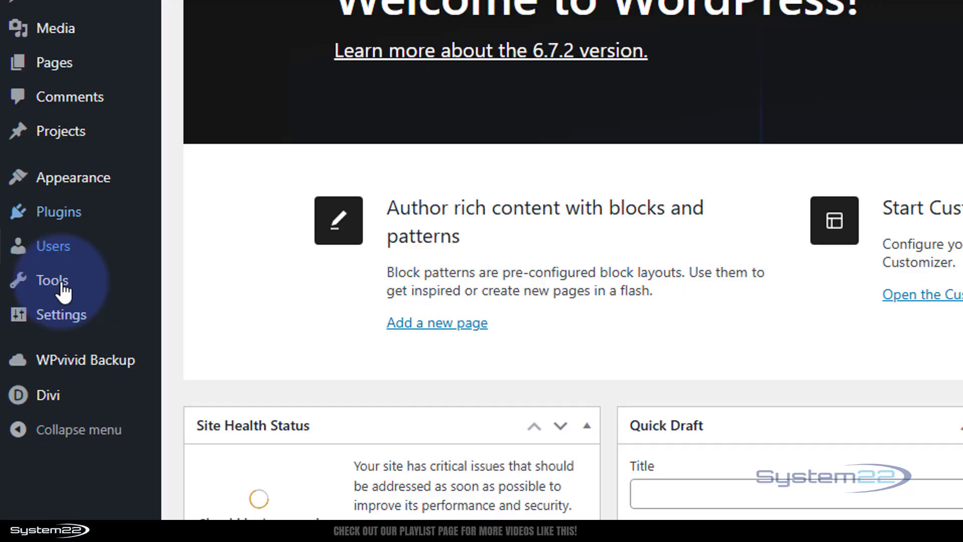
mouse_move(29, 295)
mouse_move(66, 409)
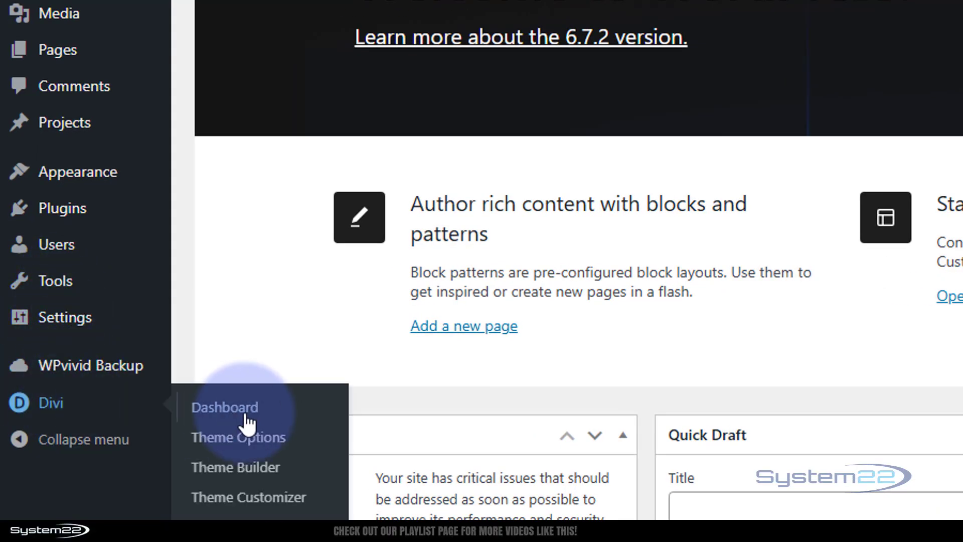
click(251, 441)
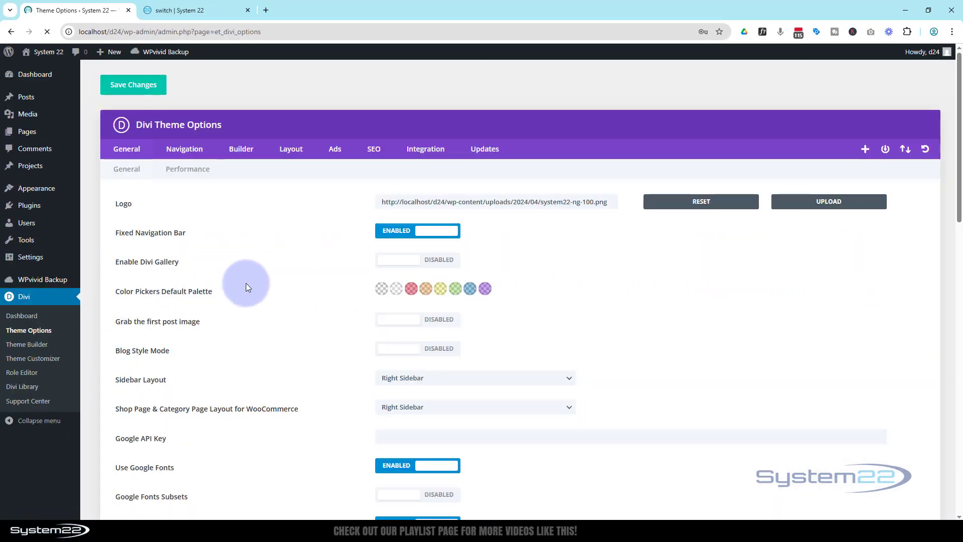
scroll(246, 283, down, 10)
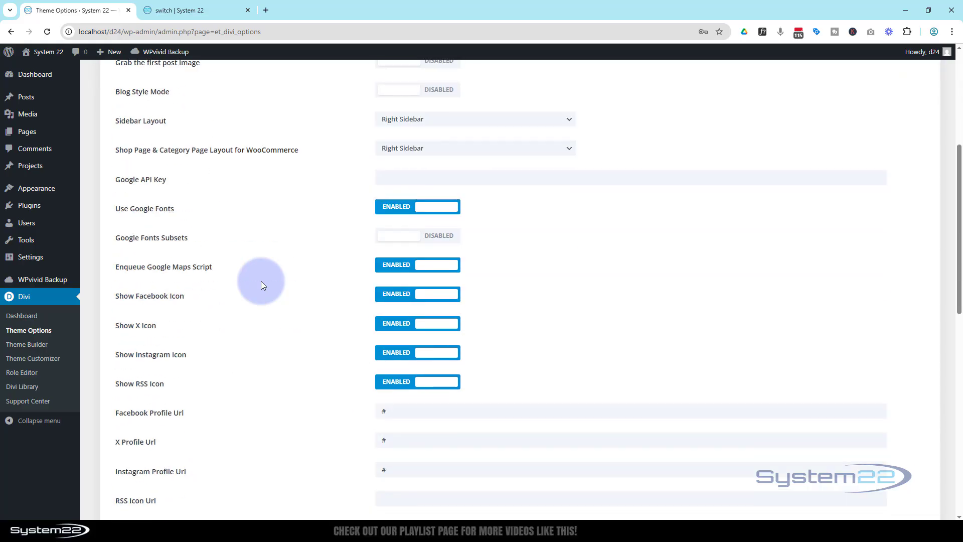
scroll(260, 281, down, 6)
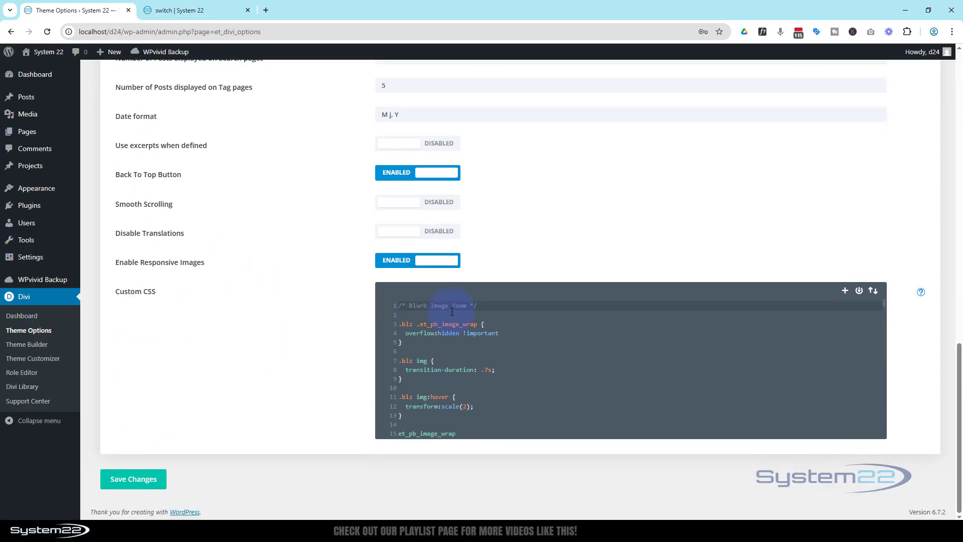
scroll(501, 362, down, 2)
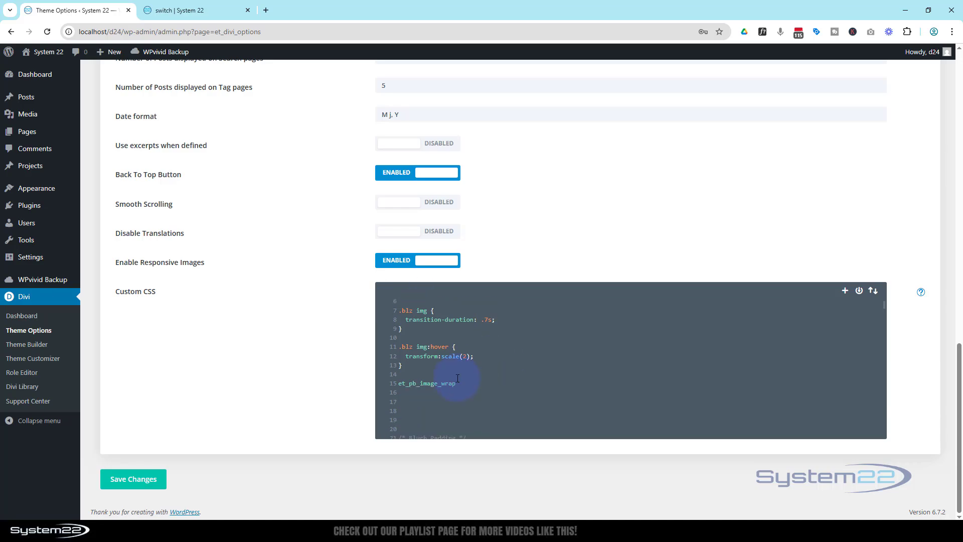
drag(452, 385, 399, 324)
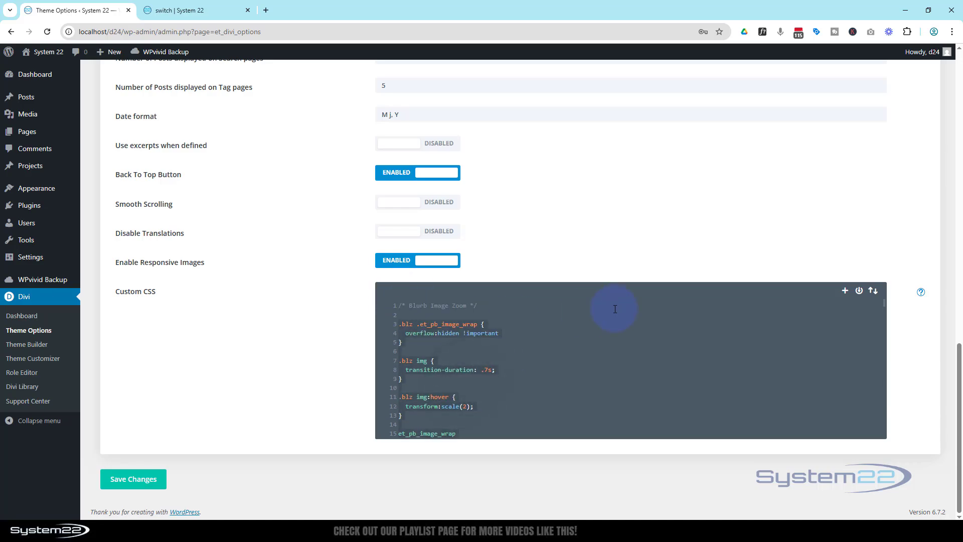
Replace the Blurb Image Zoom code in the Theme Options Custom CSS with the pasted selector-based zoom rules
key(Delete)
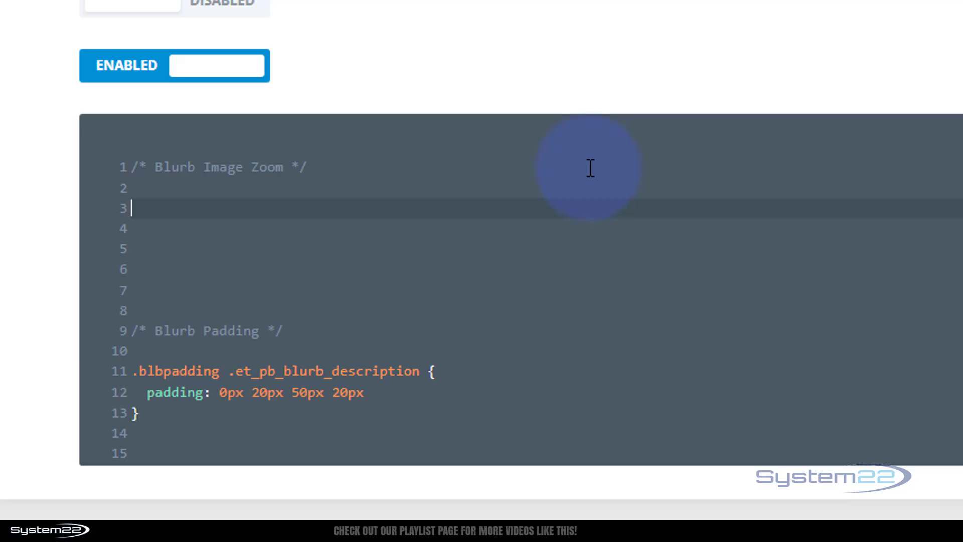
key(ctrl+v)
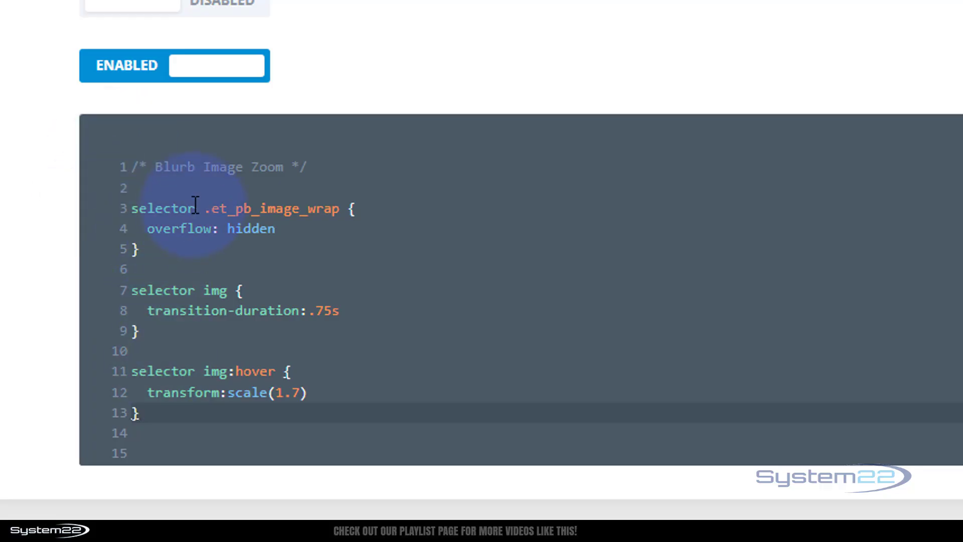
Change the word selector to .blurbz in all three zoom rules and save the theme options
drag(195, 206, 118, 202)
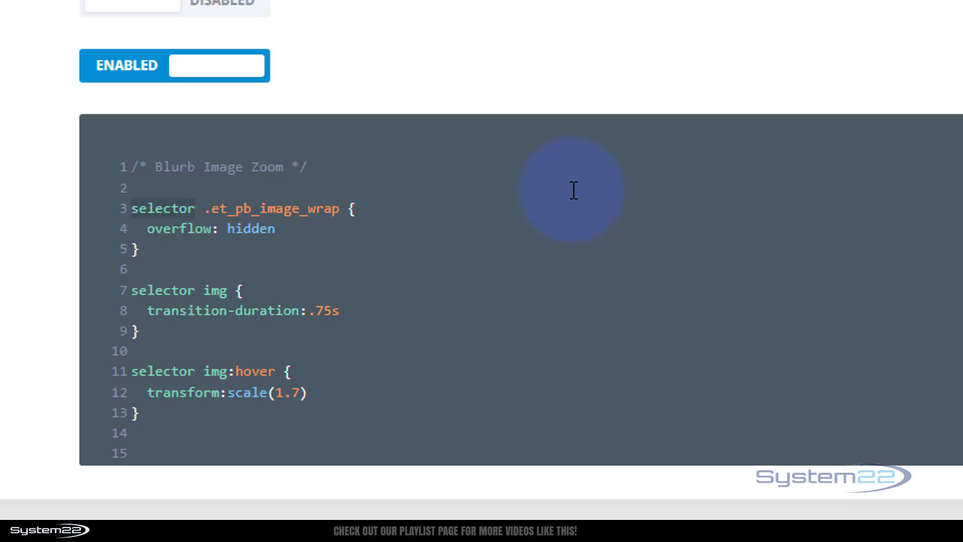
text(.)
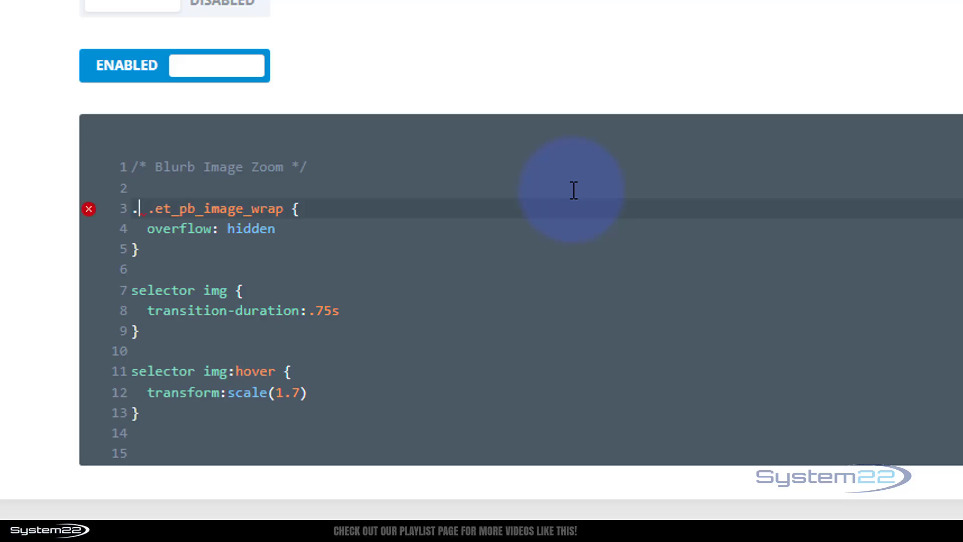
text(blur)
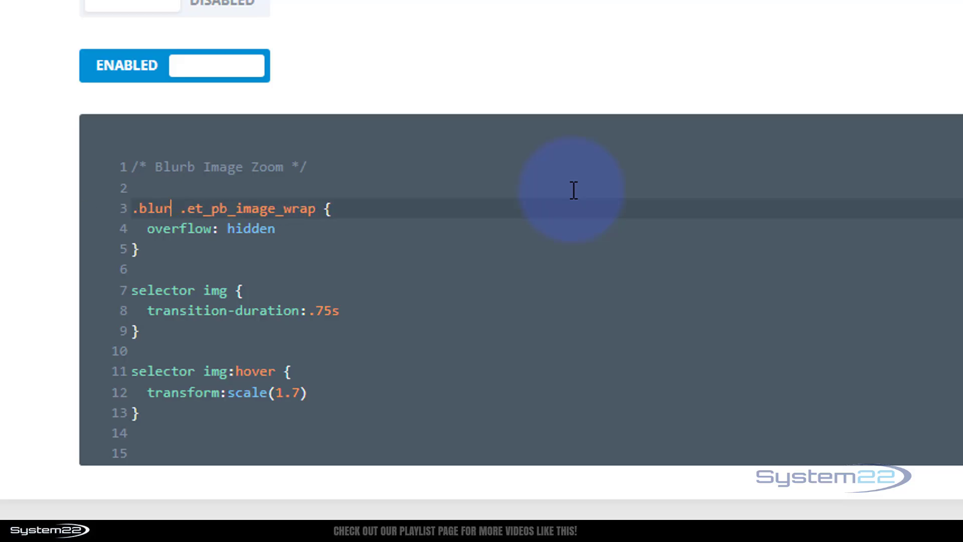
text(bz)
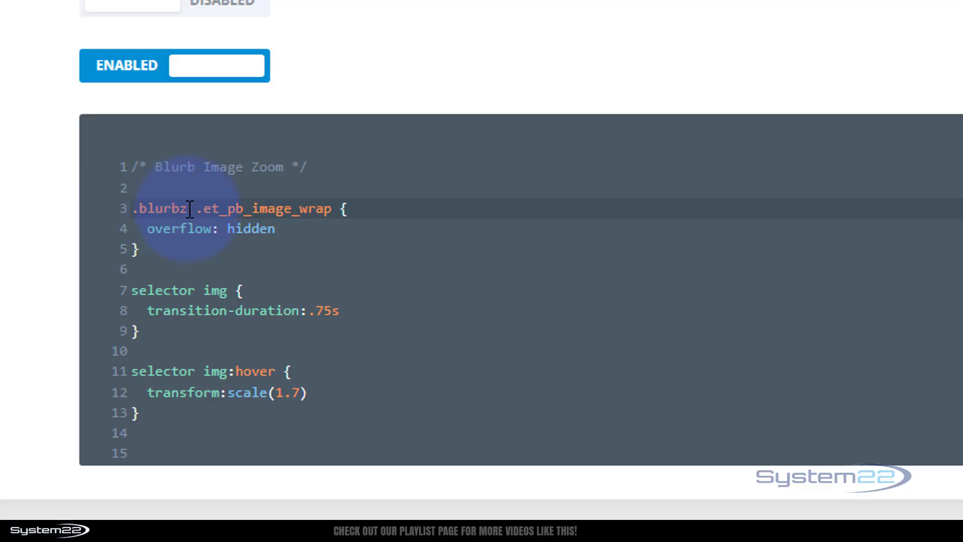
drag(189, 208, 125, 214)
key(ctrl+c)
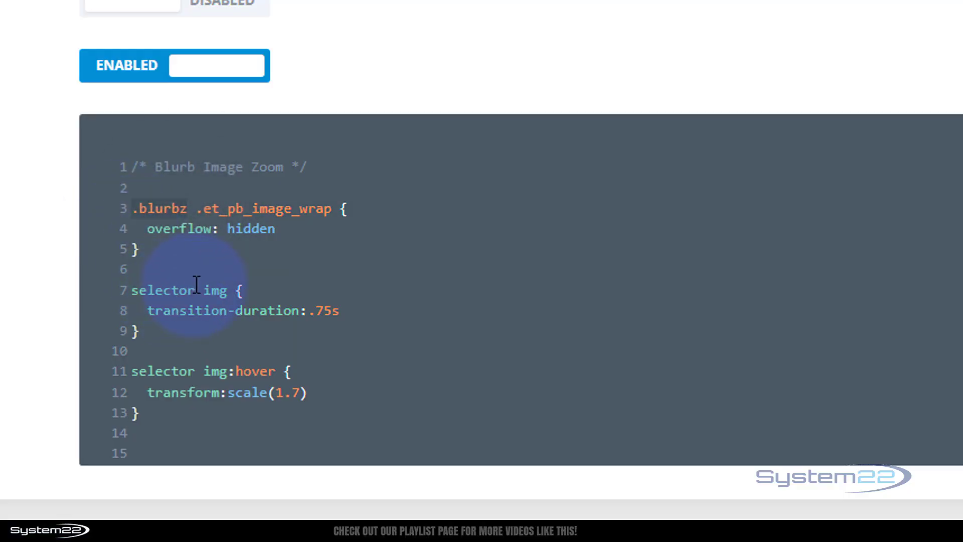
drag(196, 284, 118, 284)
key(ctrl+v)
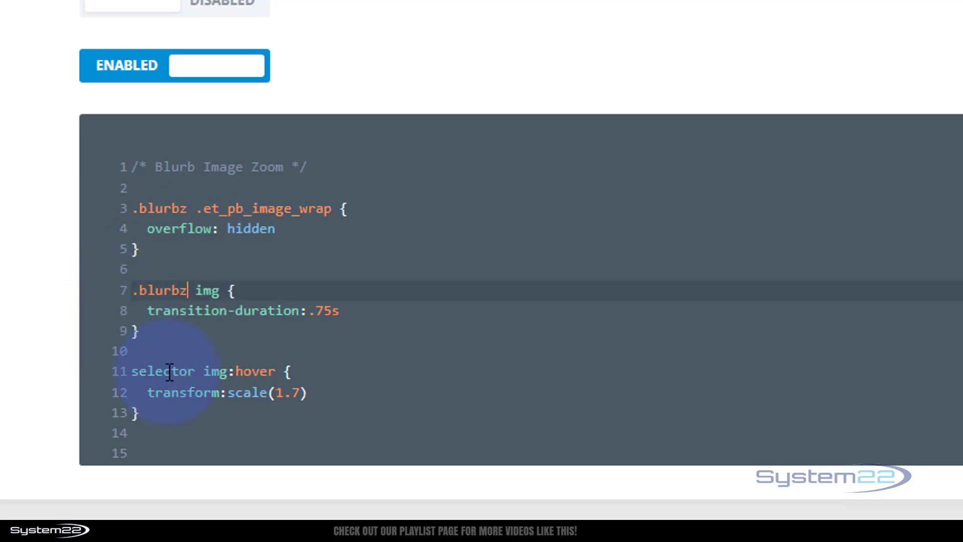
drag(196, 371, 119, 368)
key(ctrl+v)
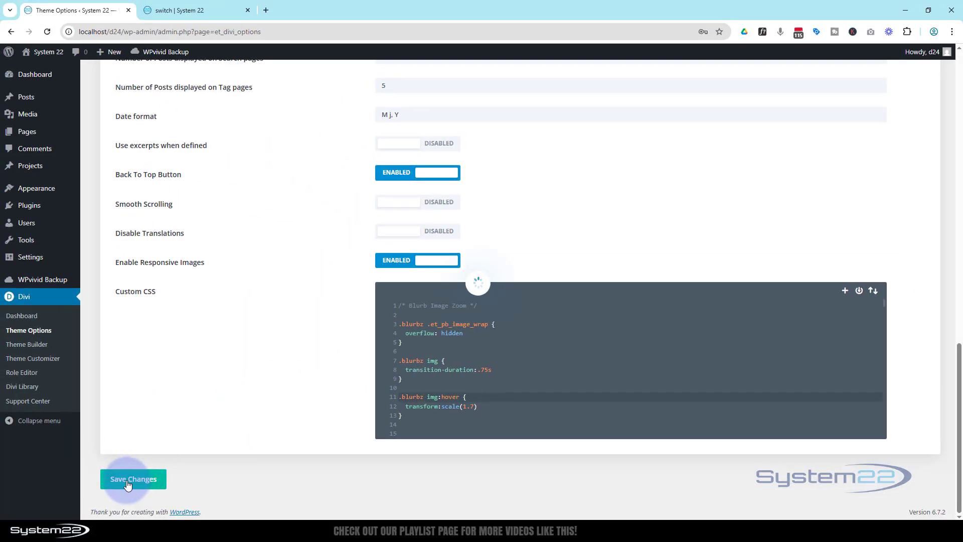
Open the page in the Visual Builder in the other tab and bring the blurb rows into view
click(191, 11)
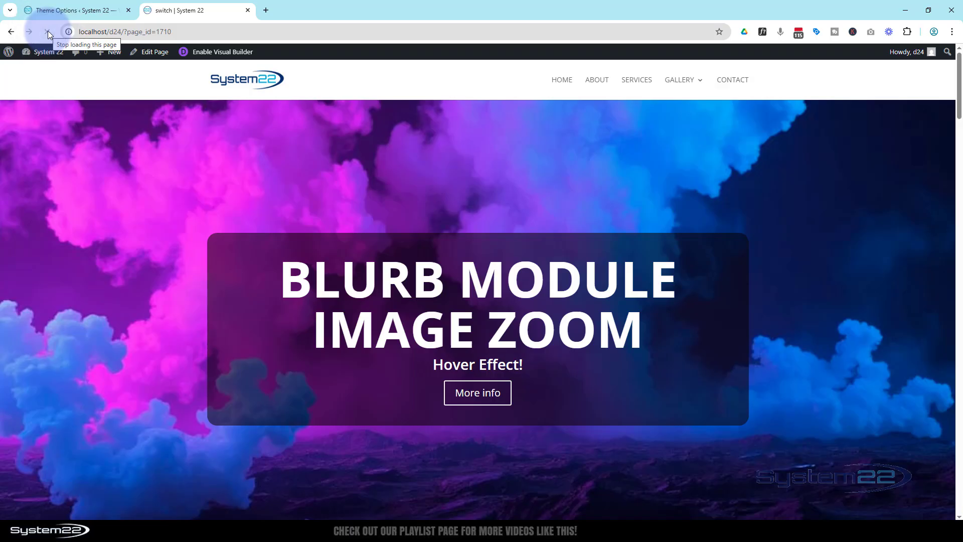
click(213, 51)
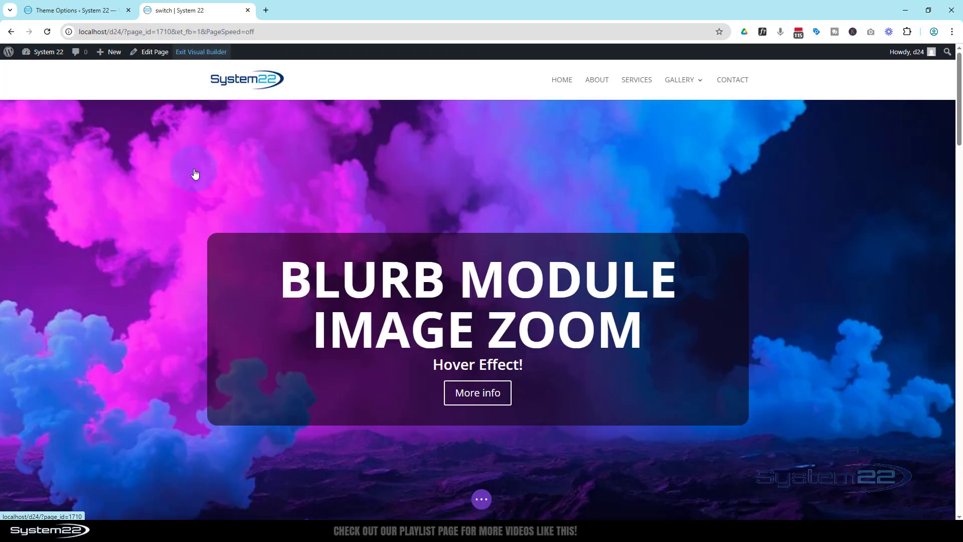
scroll(198, 173, down, 8)
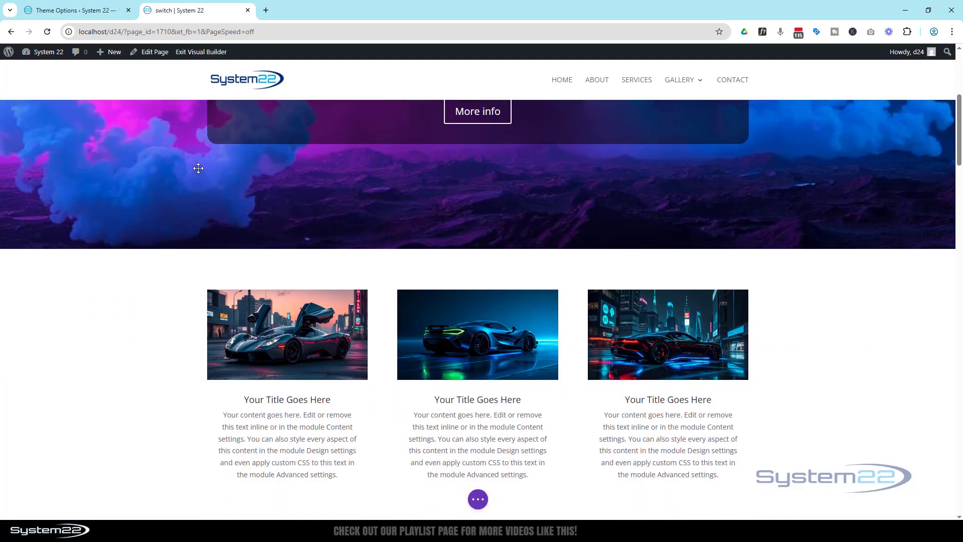
scroll(200, 167, down, 3)
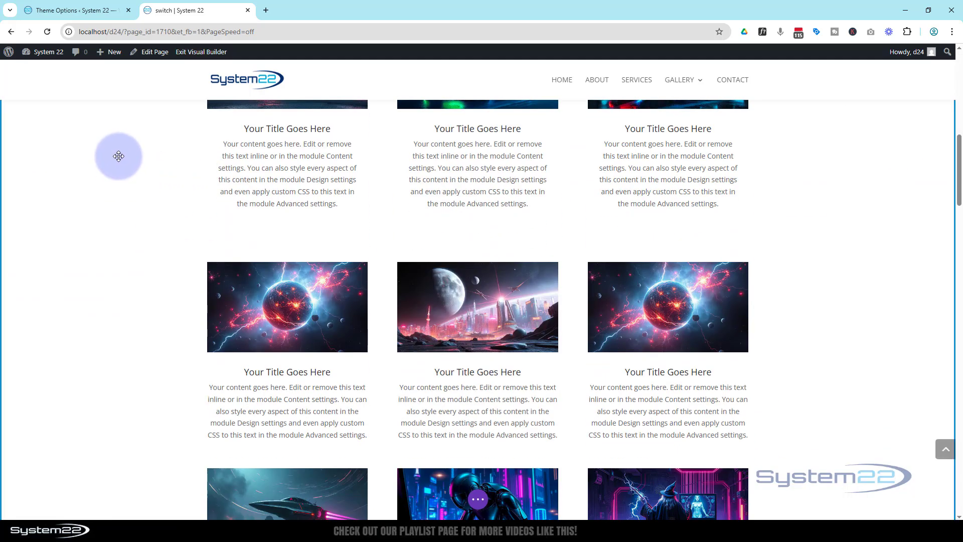
Copy the blurbz class name from the zoom rules in the Theme Options Custom CSS
click(80, 13)
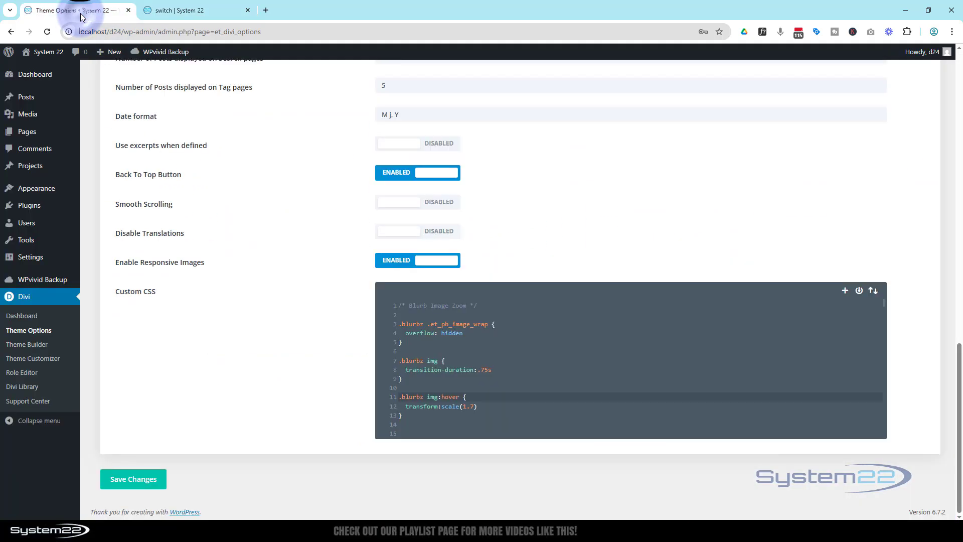
click(409, 315)
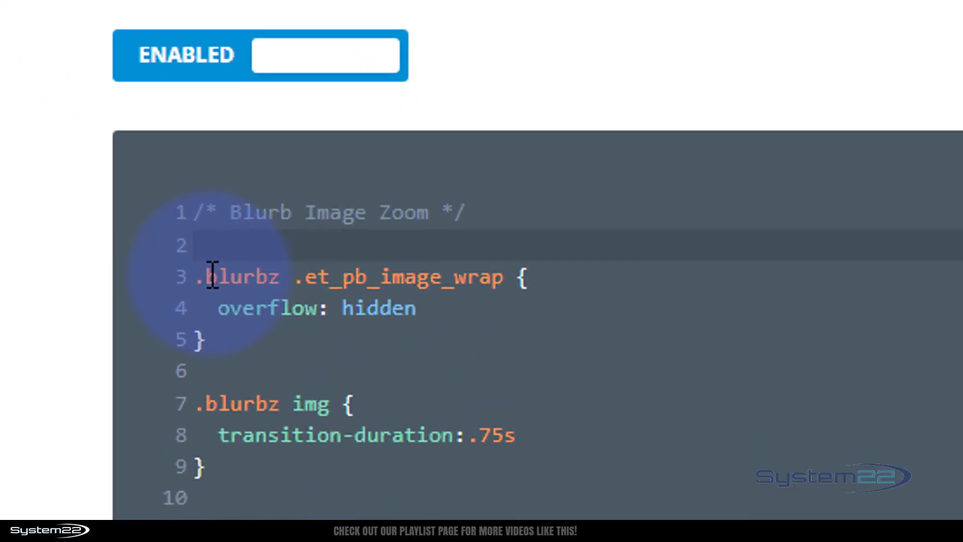
click(401, 323)
drag(212, 274, 271, 282)
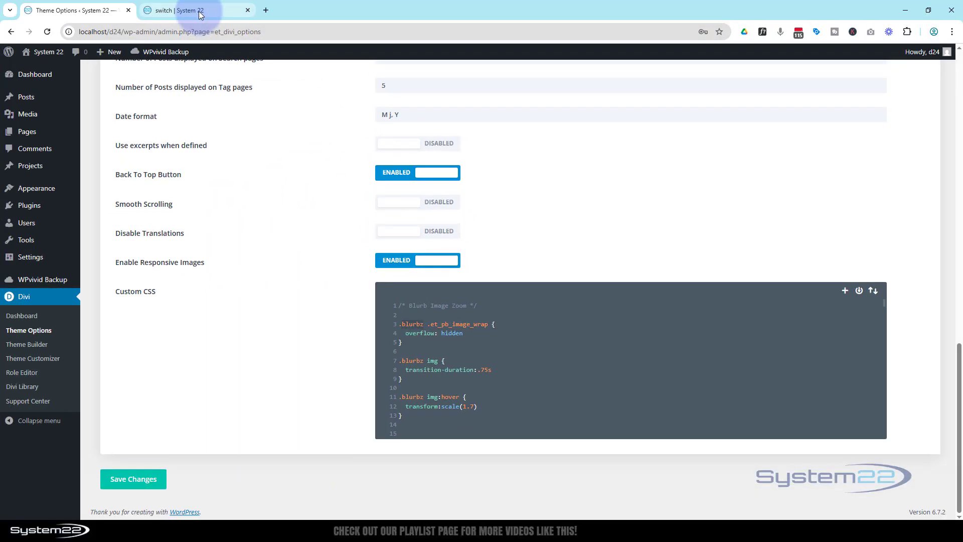
Open the middle blurb's settings in the second row and give it the CSS class blurbz
click(198, 11)
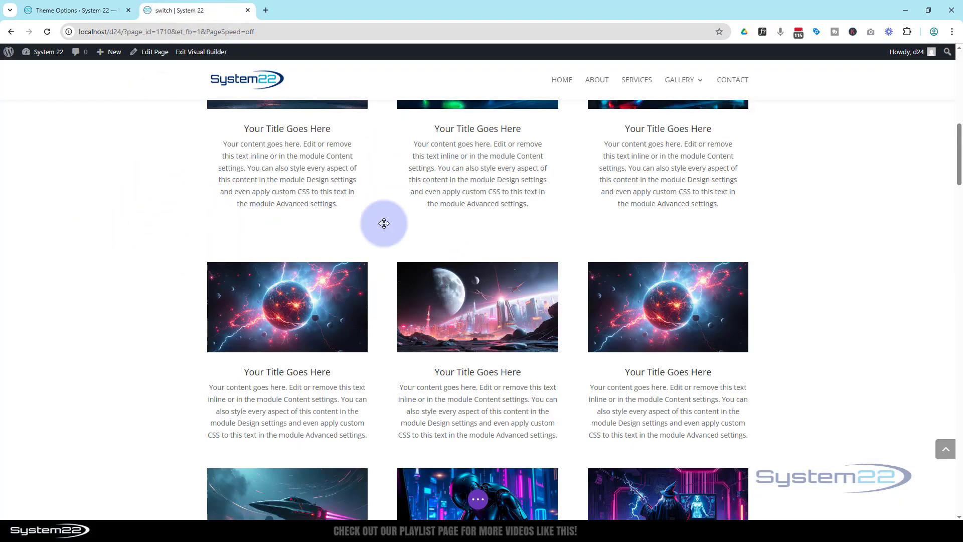
mouse_move(494, 307)
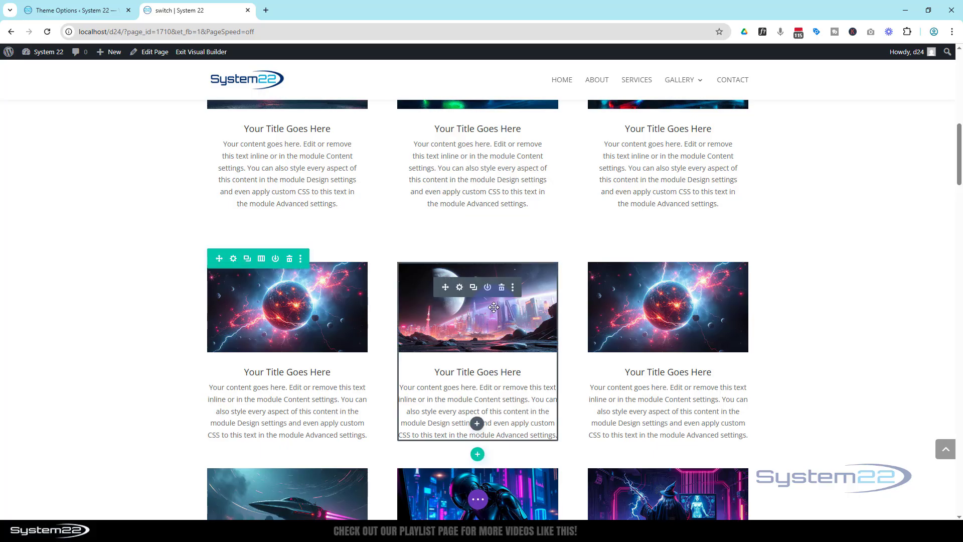
click(459, 288)
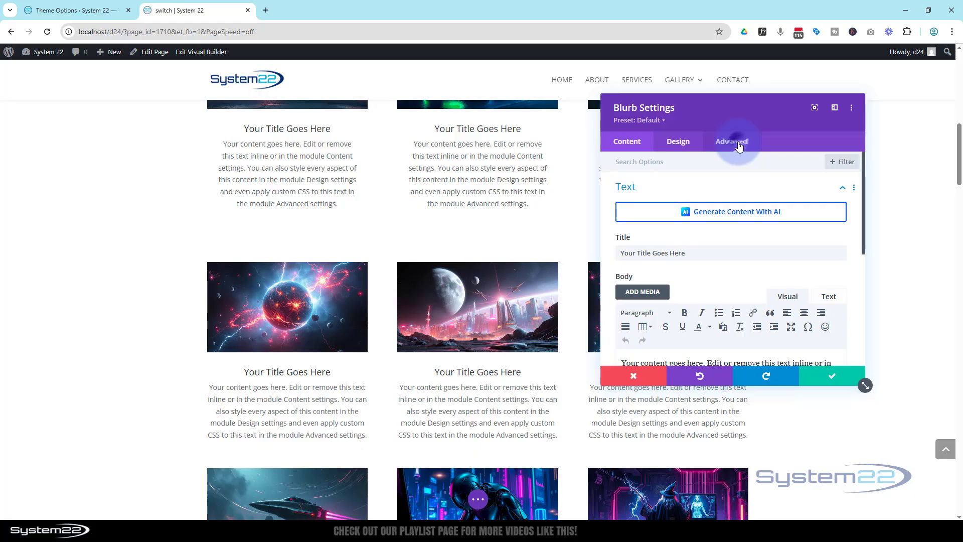
click(739, 144)
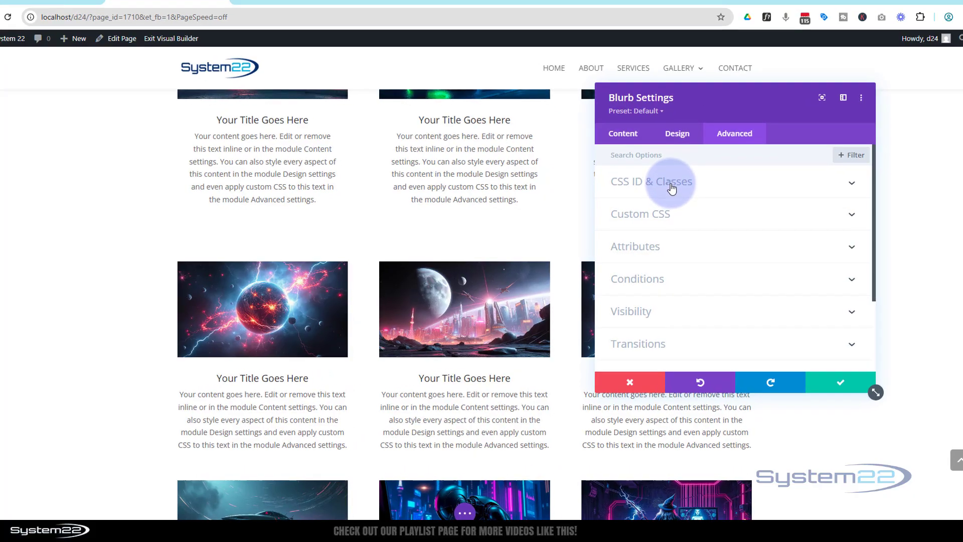
click(672, 193)
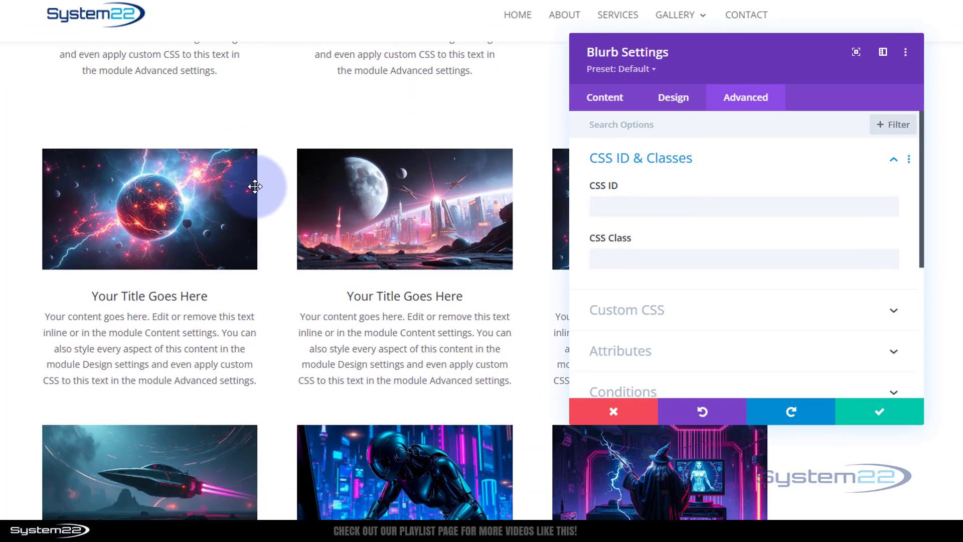
scroll(255, 186, down, 1)
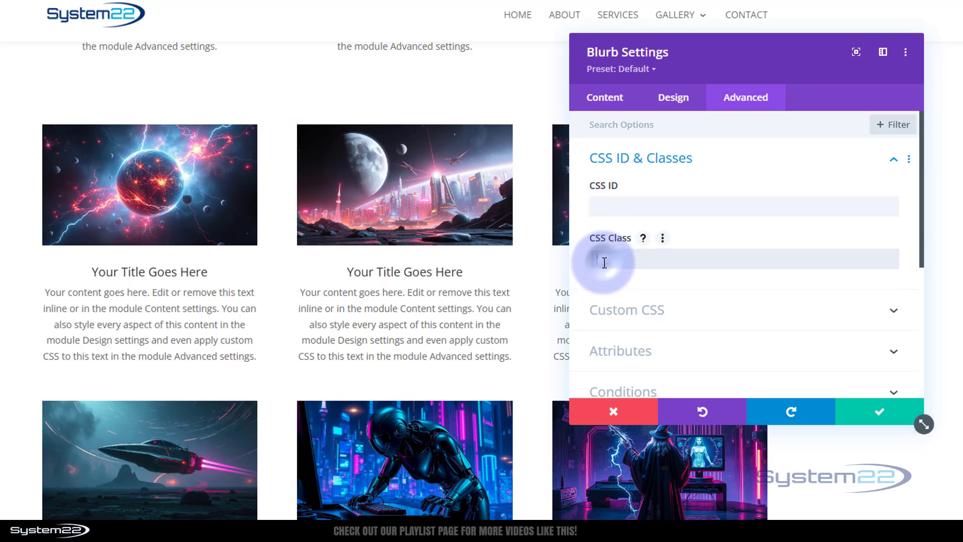
click(698, 167)
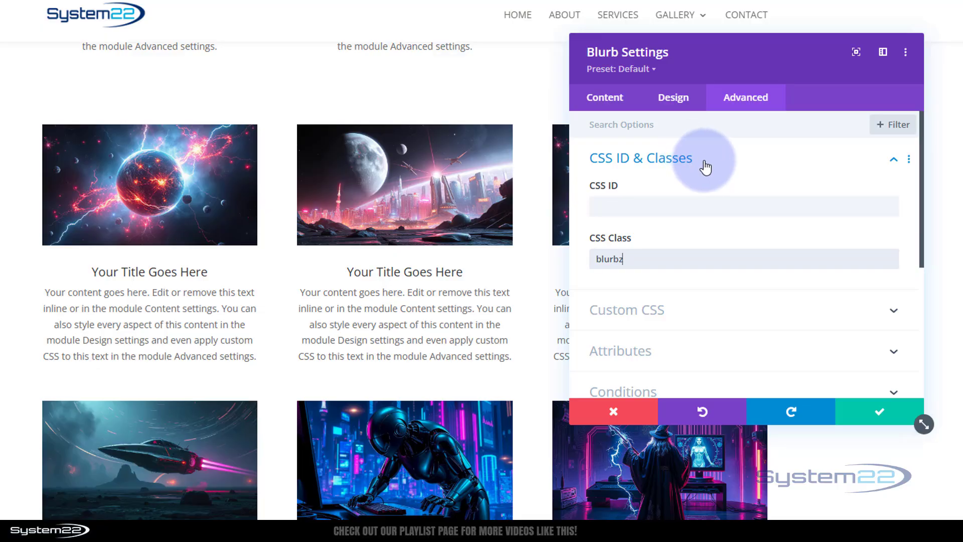
Check the zoom on the middle blurb's image, move the settings panel aside and save the blurb
mouse_move(459, 196)
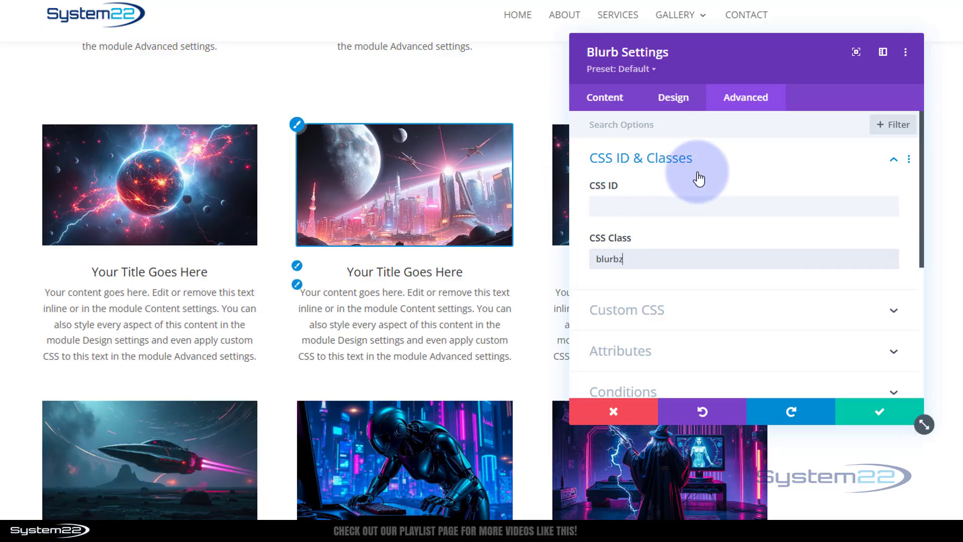
click(664, 182)
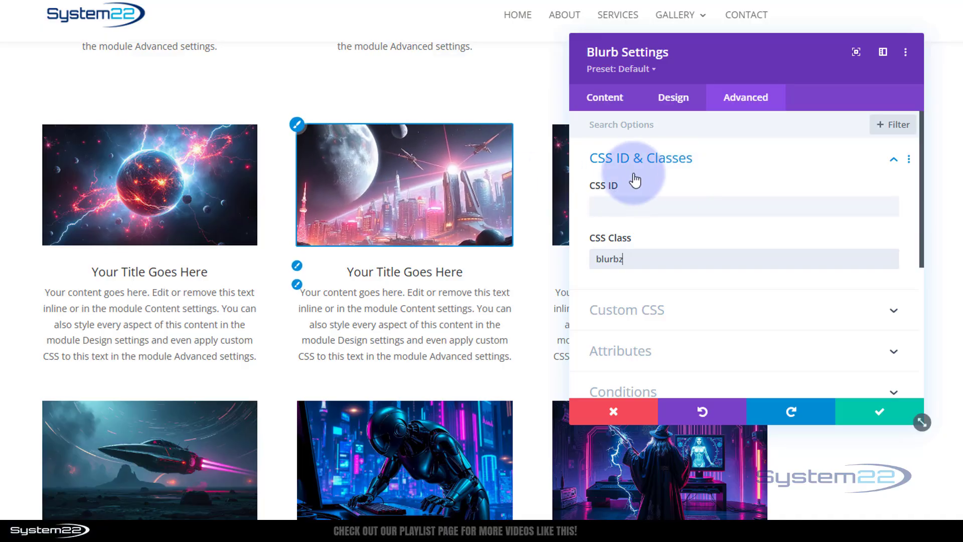
click(658, 206)
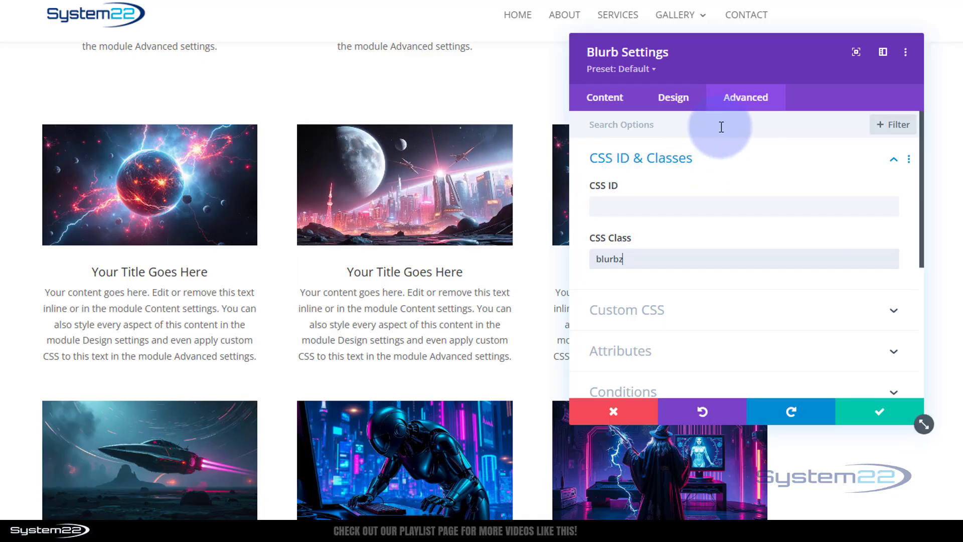
drag(648, 72, 168, 51)
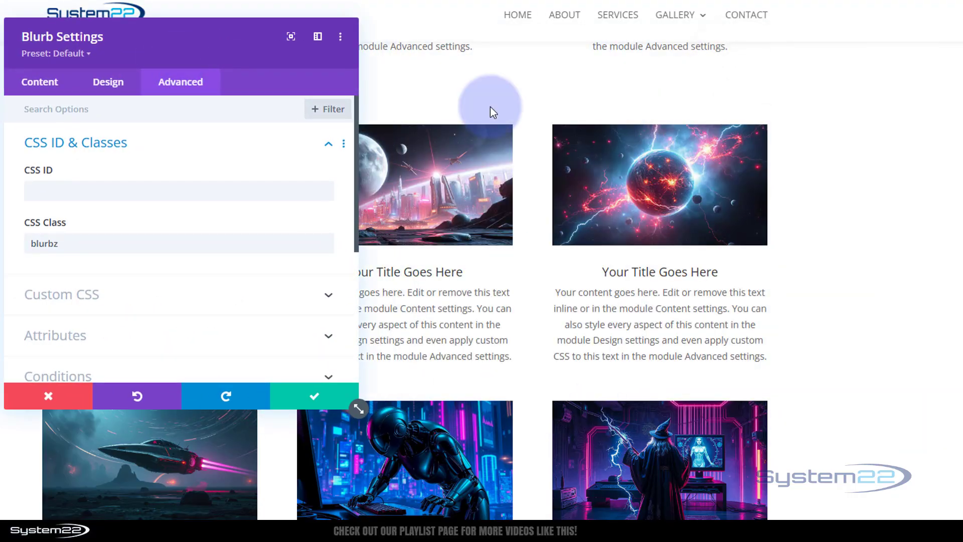
click(315, 394)
Replace the third blurb's image in that row with the glowing blue orb picture from the media library
mouse_move(648, 204)
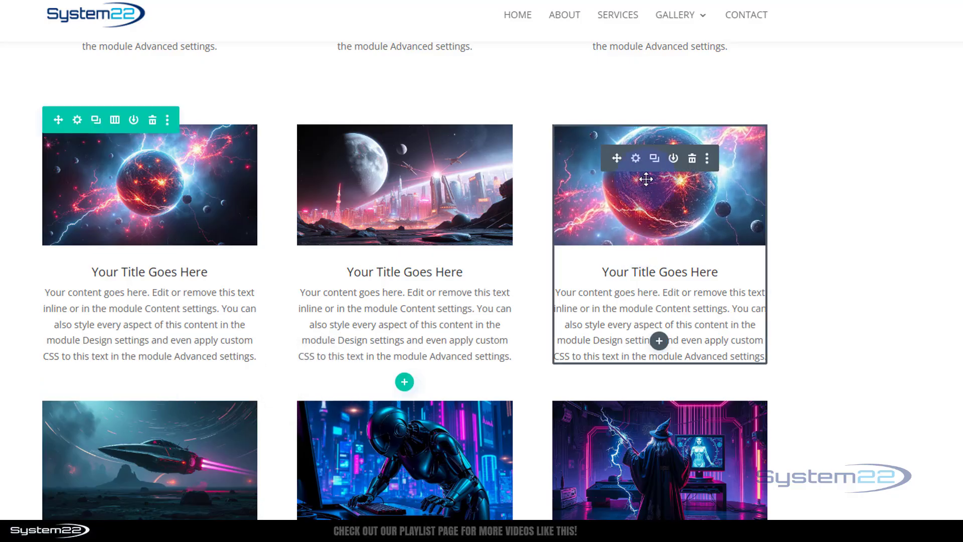
click(636, 159)
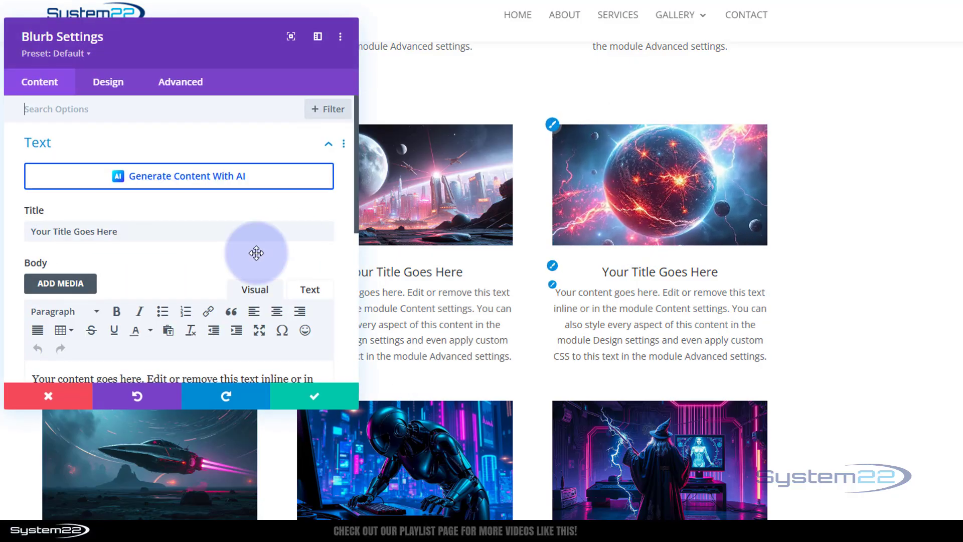
scroll(229, 264, down, 5)
click(210, 233)
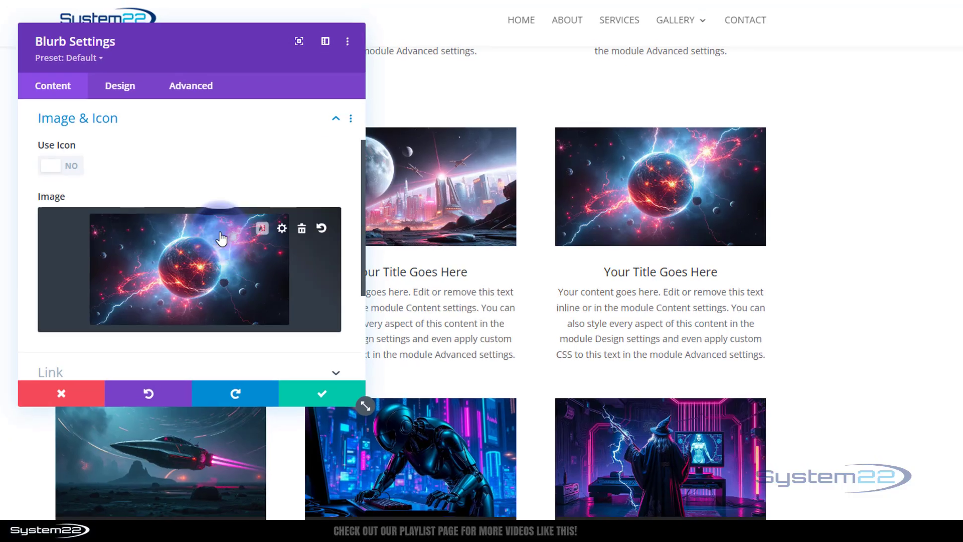
click(215, 224)
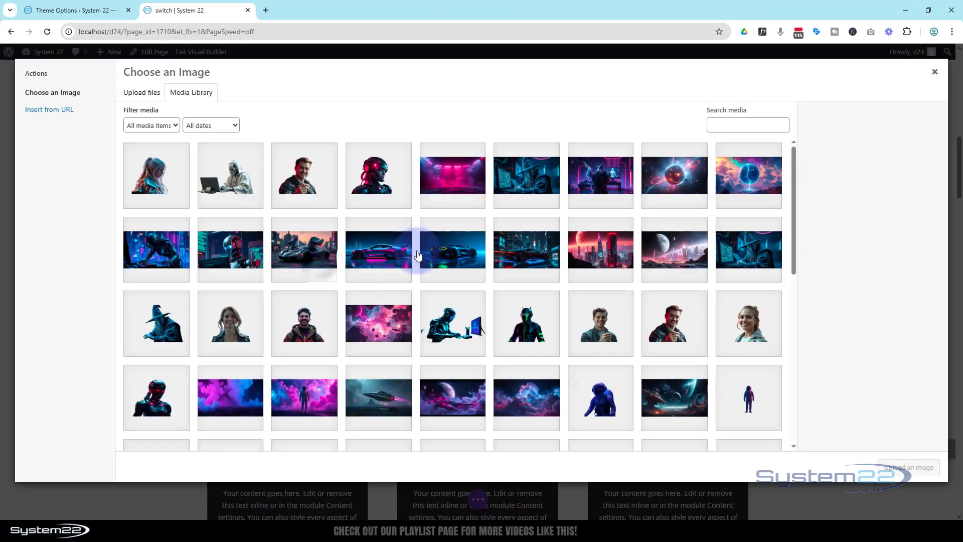
click(742, 171)
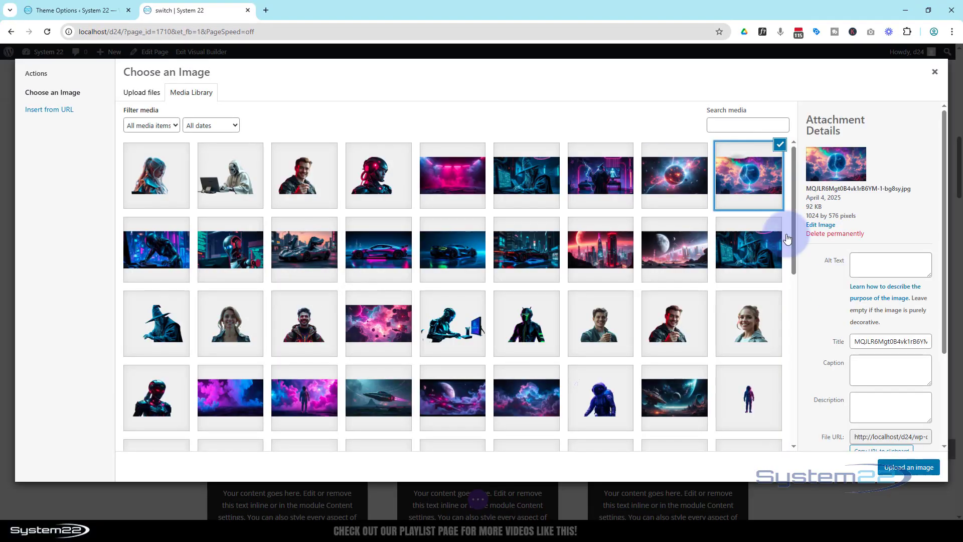
click(909, 467)
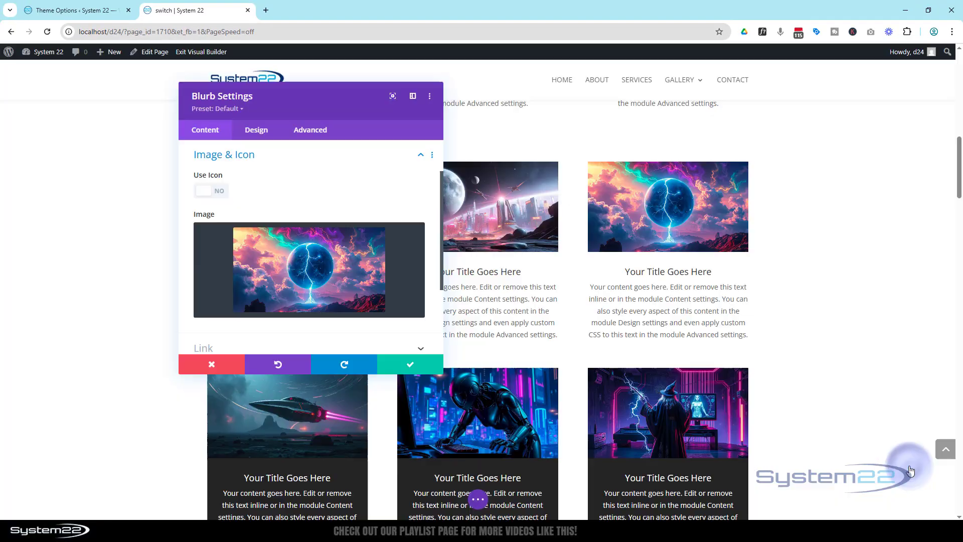
Delete all free-form custom CSS from the third blurb's advanced settings
click(311, 131)
click(276, 207)
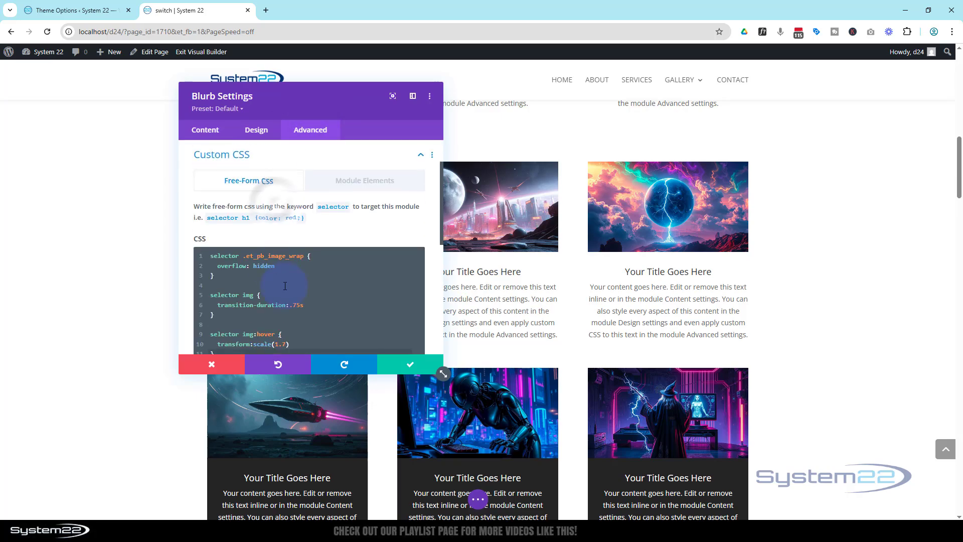
scroll(288, 281, down, 2)
click(224, 257)
drag(193, 218, 188, 152)
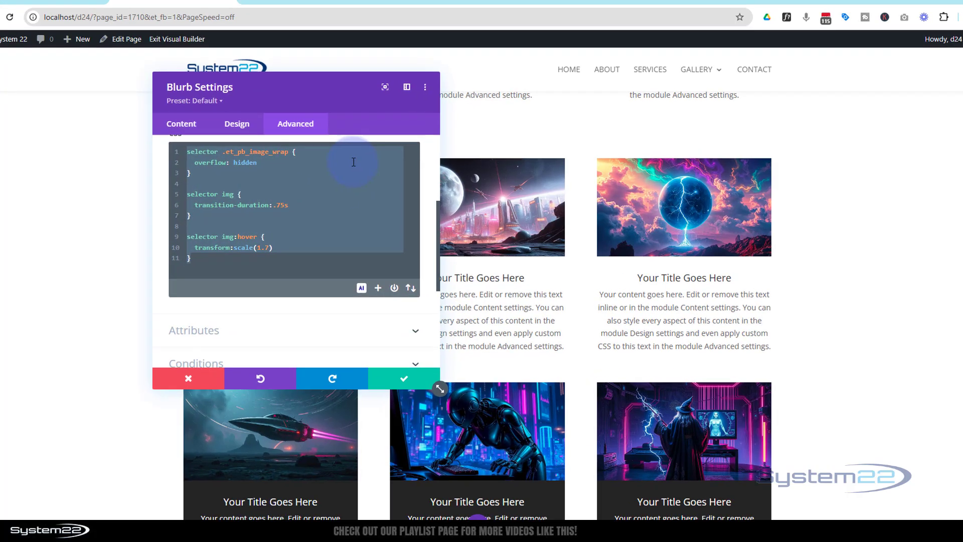
key(BackSpace)
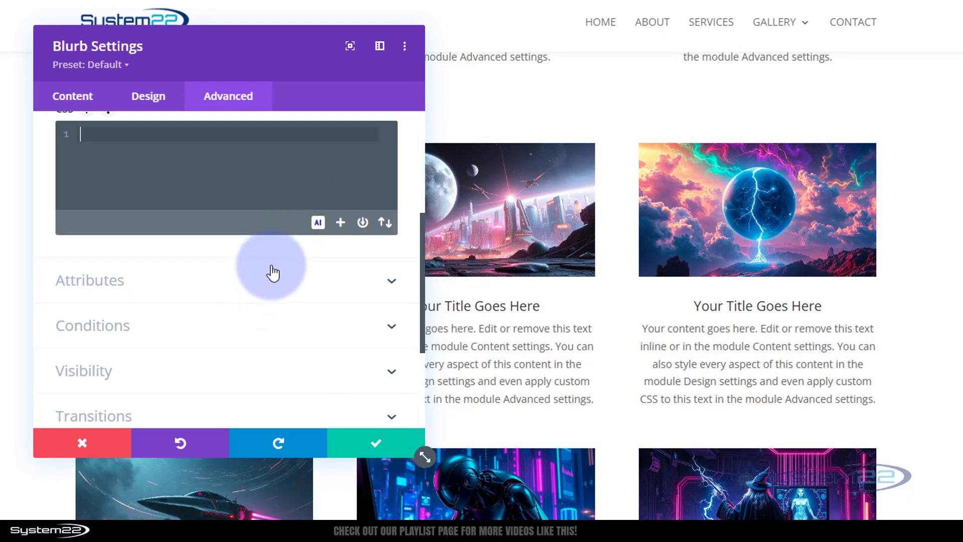
Make sure the third blurb uses the CSS class blurbz, then save its settings
scroll(274, 191, up, 3)
scroll(225, 185, up, 3)
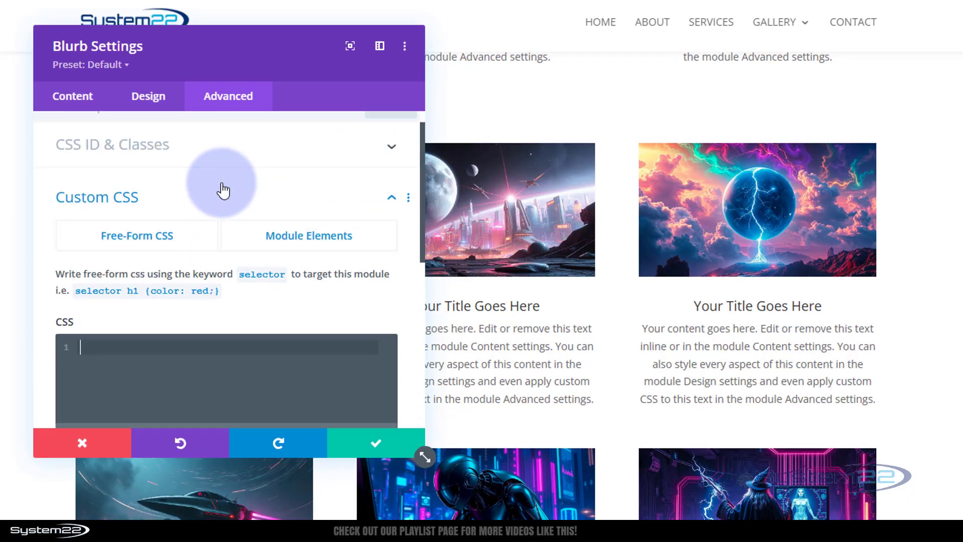
click(116, 171)
click(72, 273)
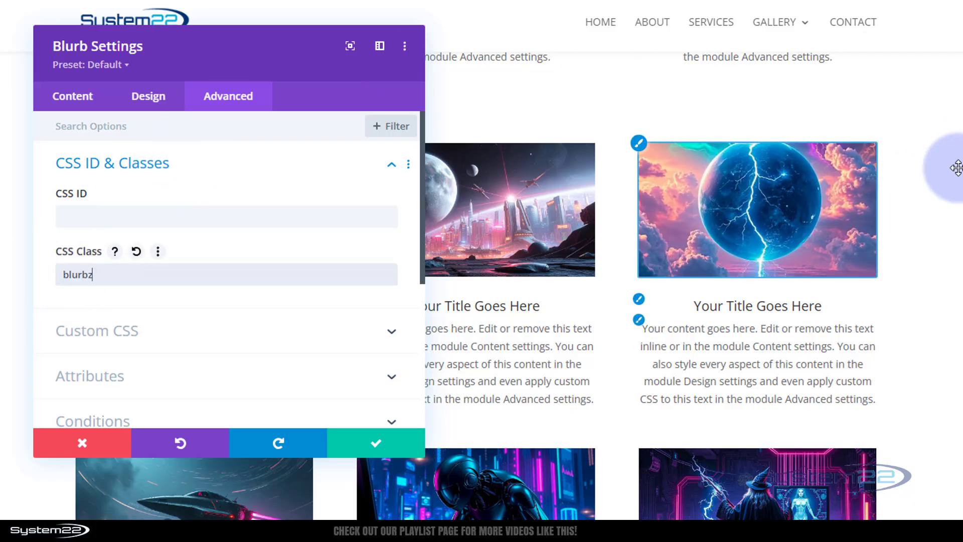
click(371, 442)
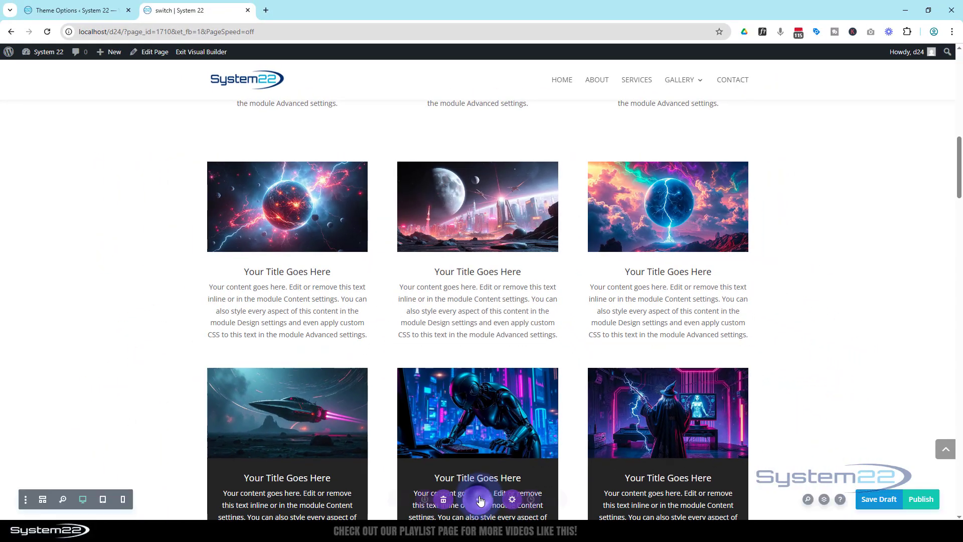
Save the page as a draft, exit the Visual Builder and scroll down the live page
click(868, 494)
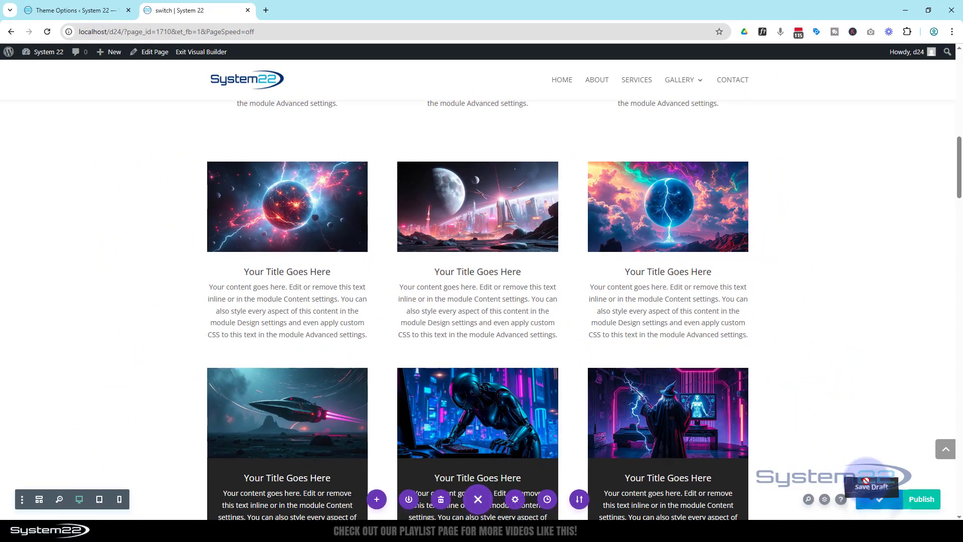
click(193, 56)
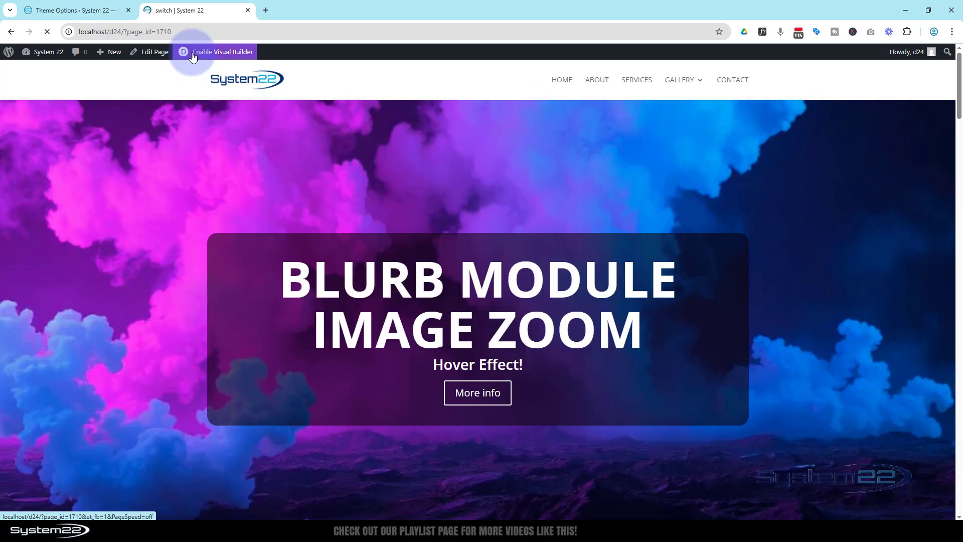
click(486, 396)
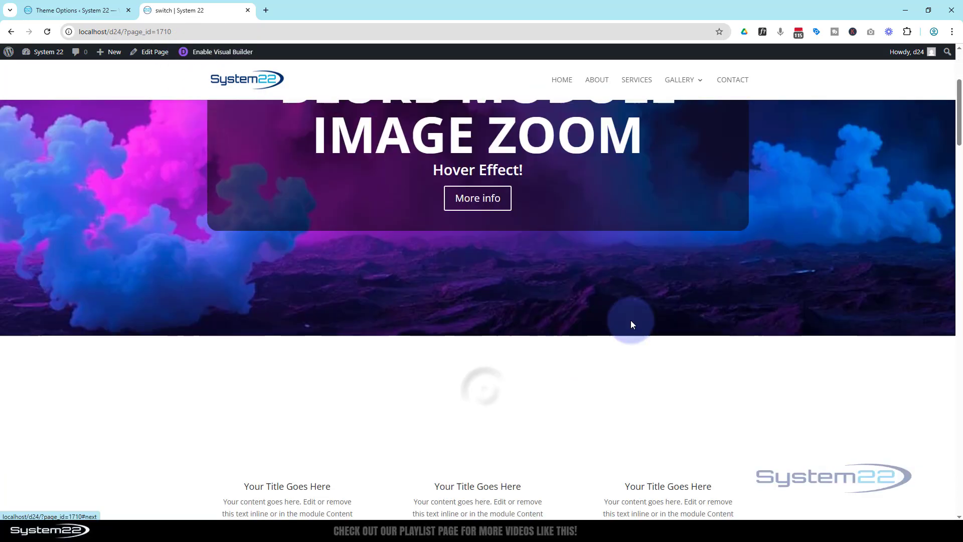
scroll(888, 247, down, 3)
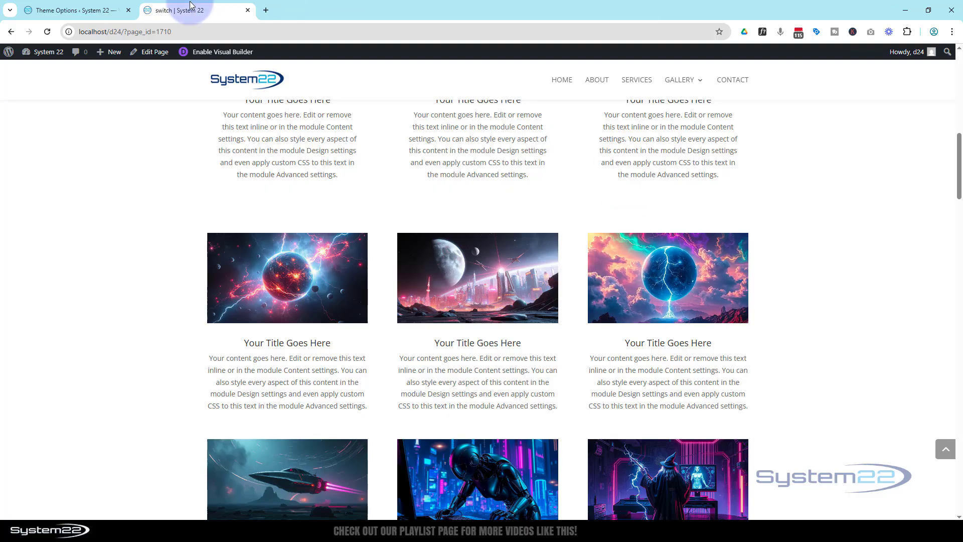
In the Theme Options custom CSS, add !important to the overflow: hidden rule and save the changes
click(91, 11)
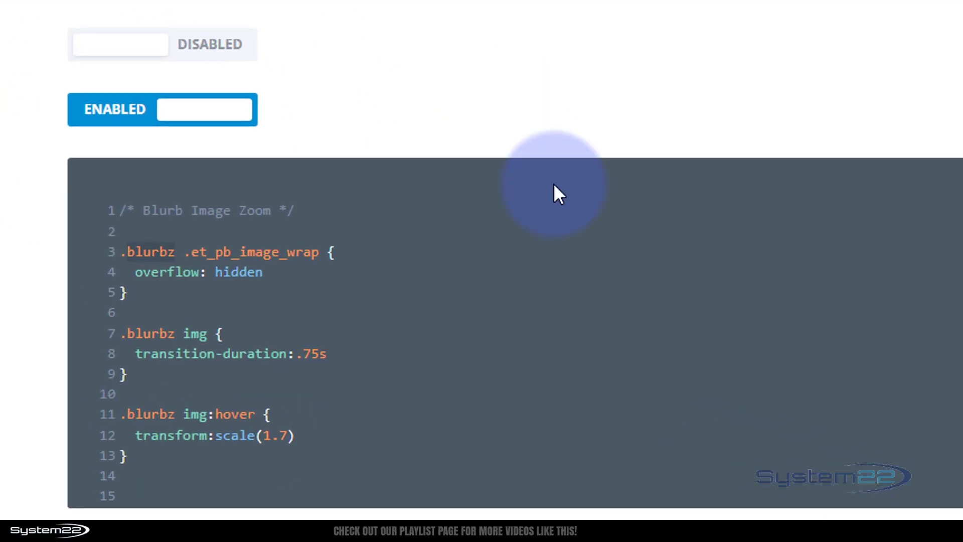
click(263, 273)
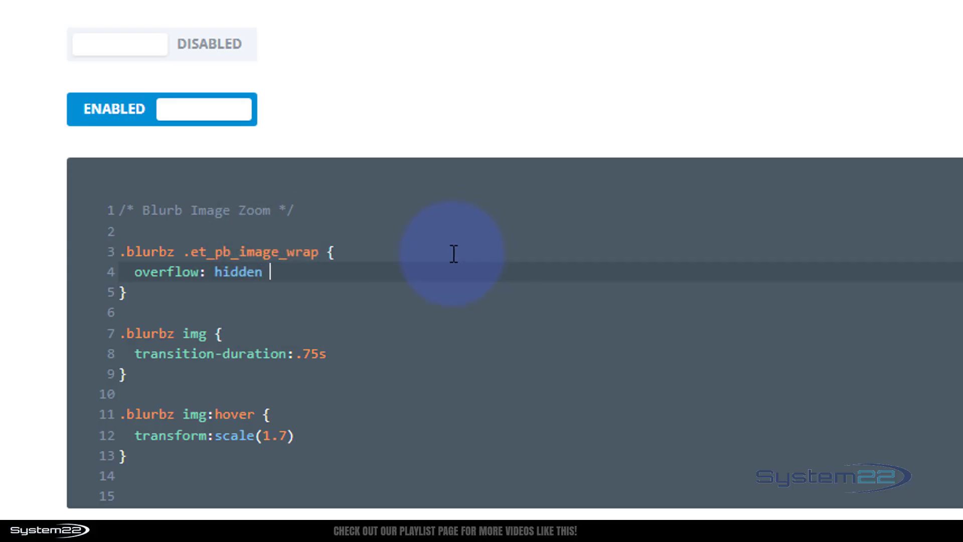
text(!important)
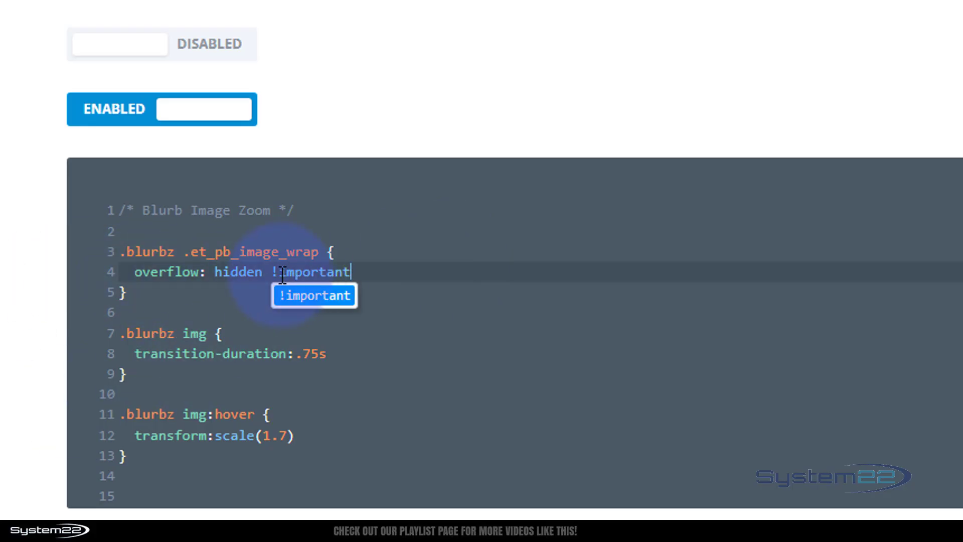
click(436, 259)
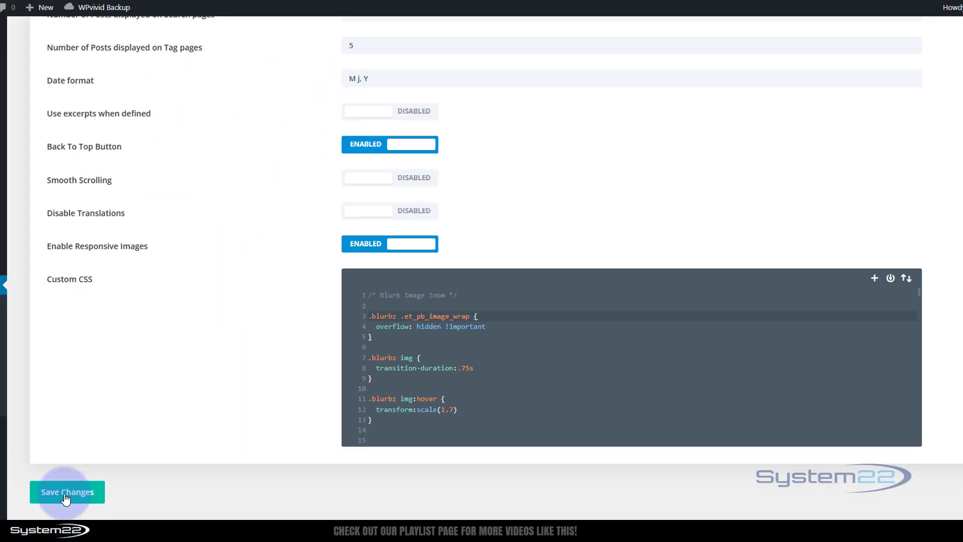
click(132, 479)
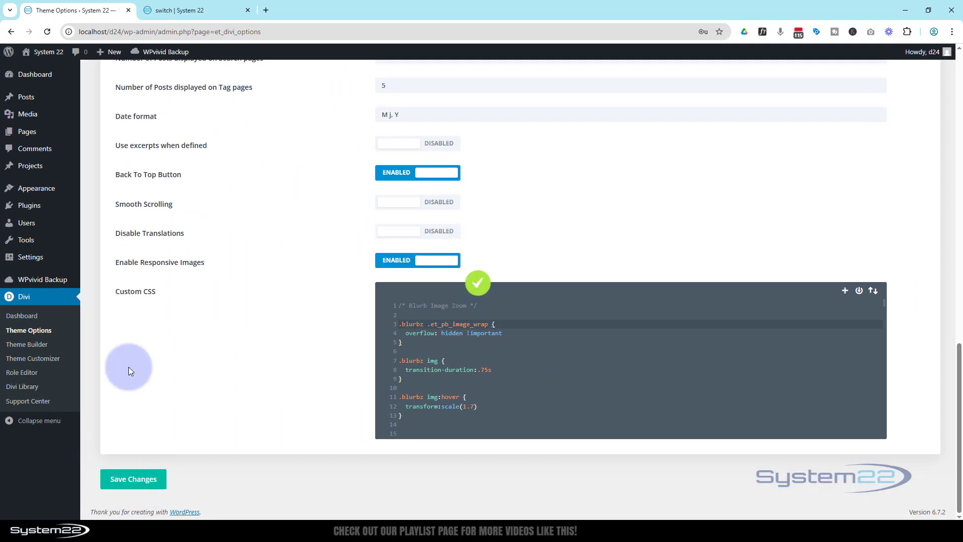
Return to the live page and hover over the blurb images to test the zoom effect
click(203, 8)
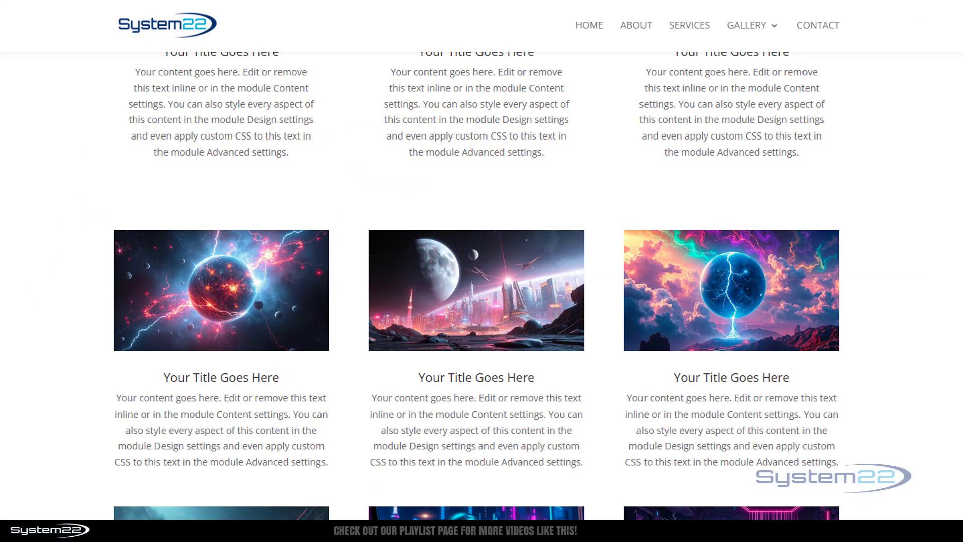
mouse_move(209, 297)
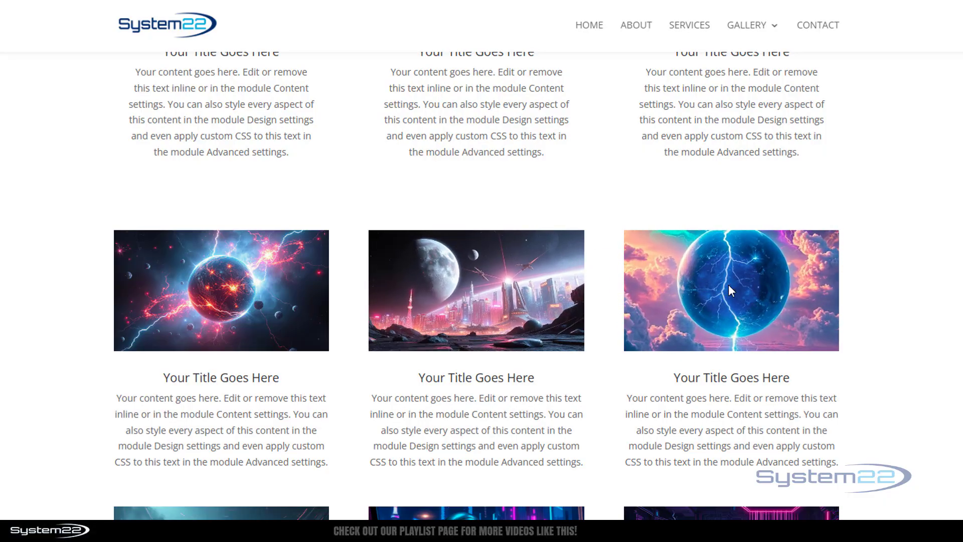
scroll(477, 286, down, 6)
scroll(776, 286, up, 6)
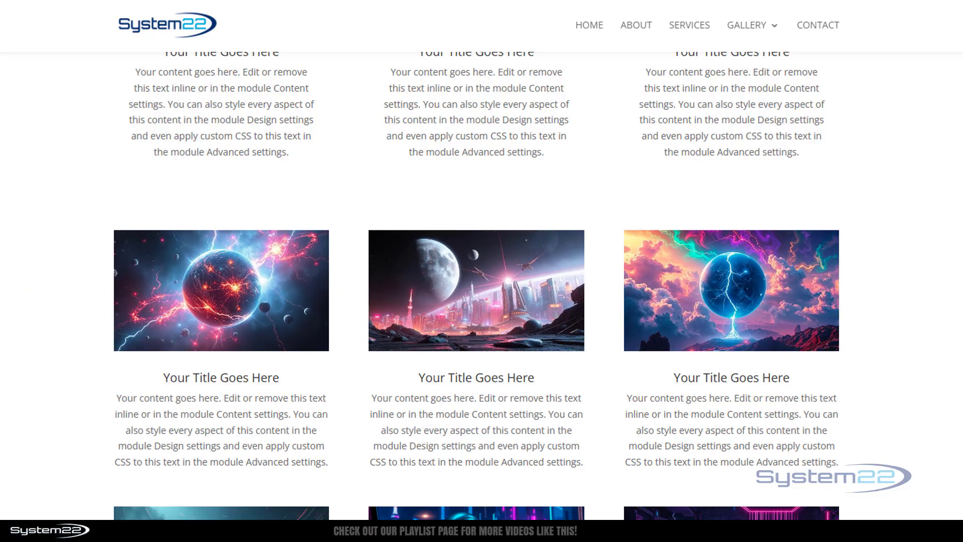
scroll(244, 309, down, 6)
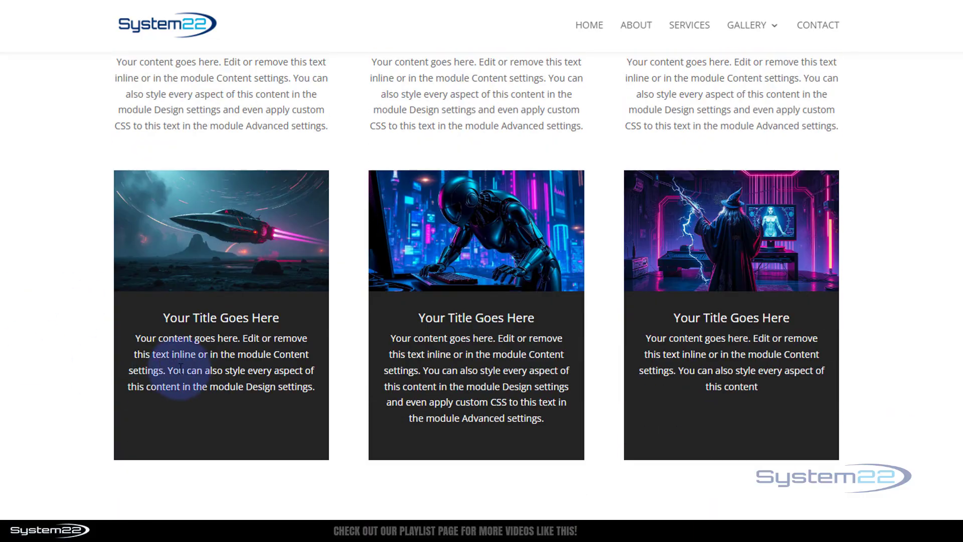
scroll(43, 303, up, 4)
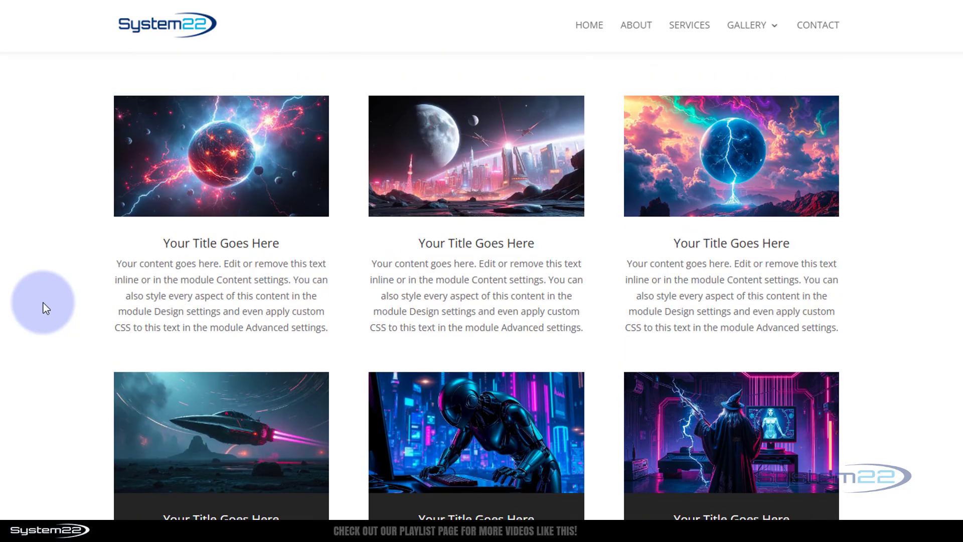